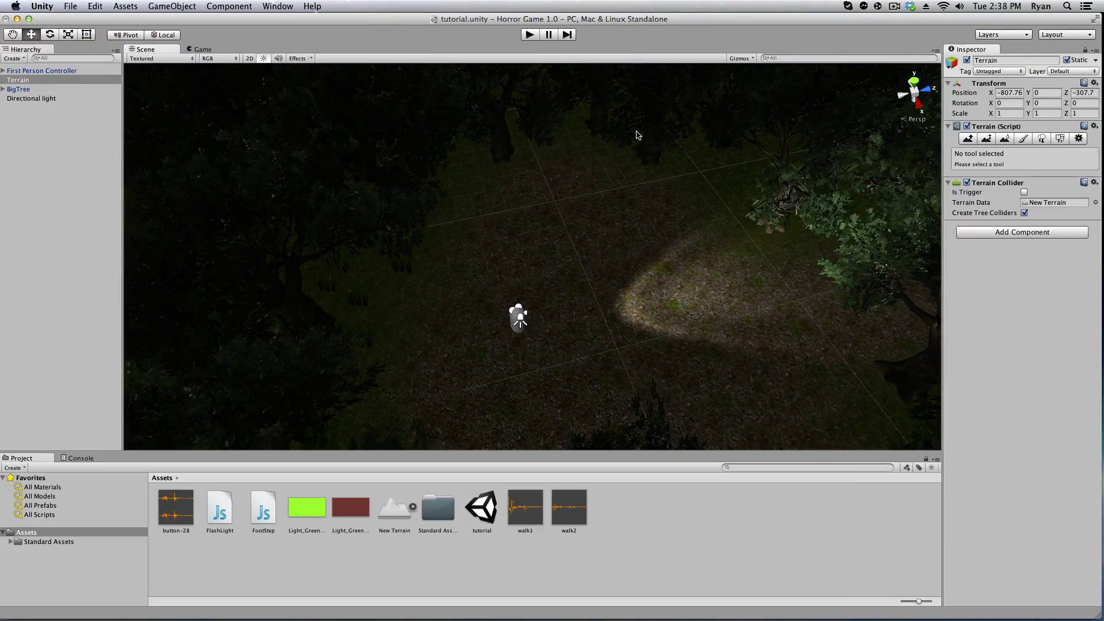
right_click_drag(632, 139, 734, 181)
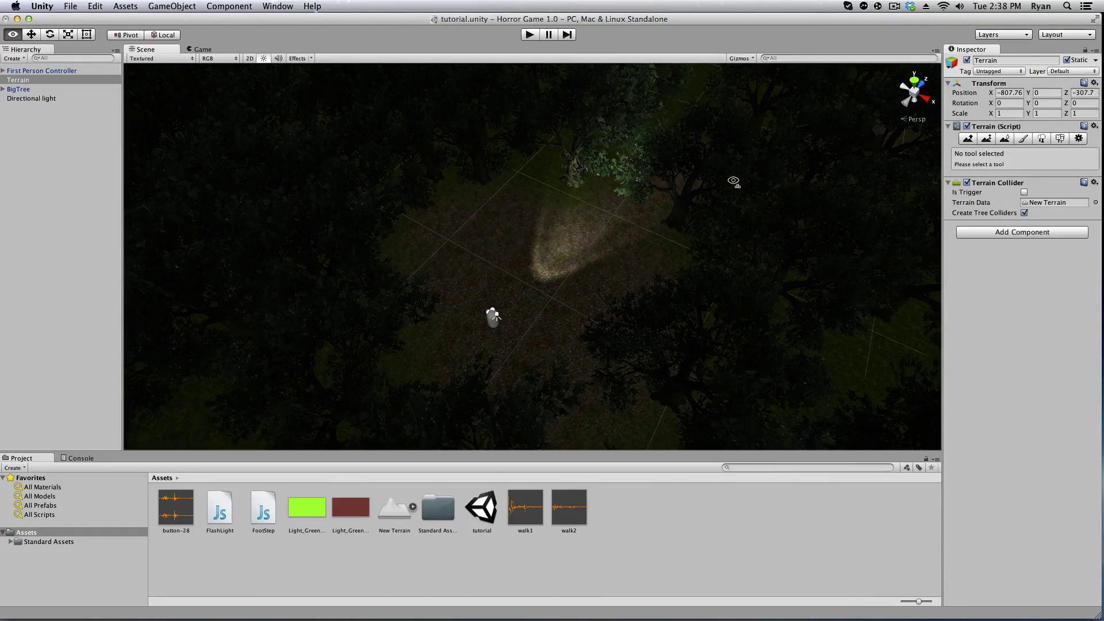
right_click_drag(734, 180, 702, 208)
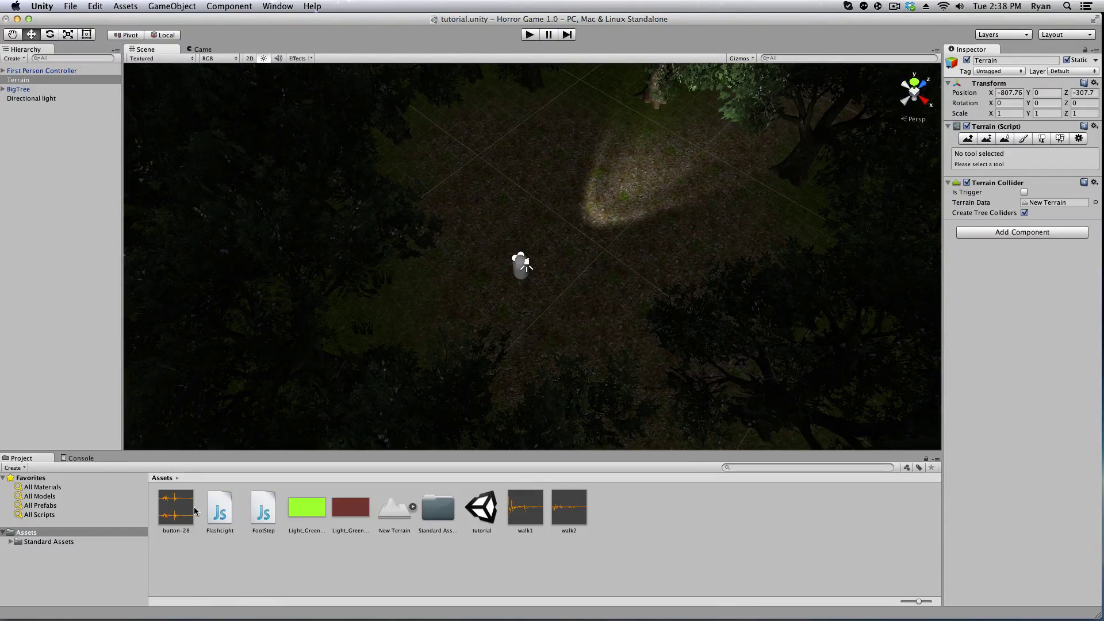
Open the FlashLight script, read through its battery, OnGUI and toggle functions, and close it.
double_click(216, 516)
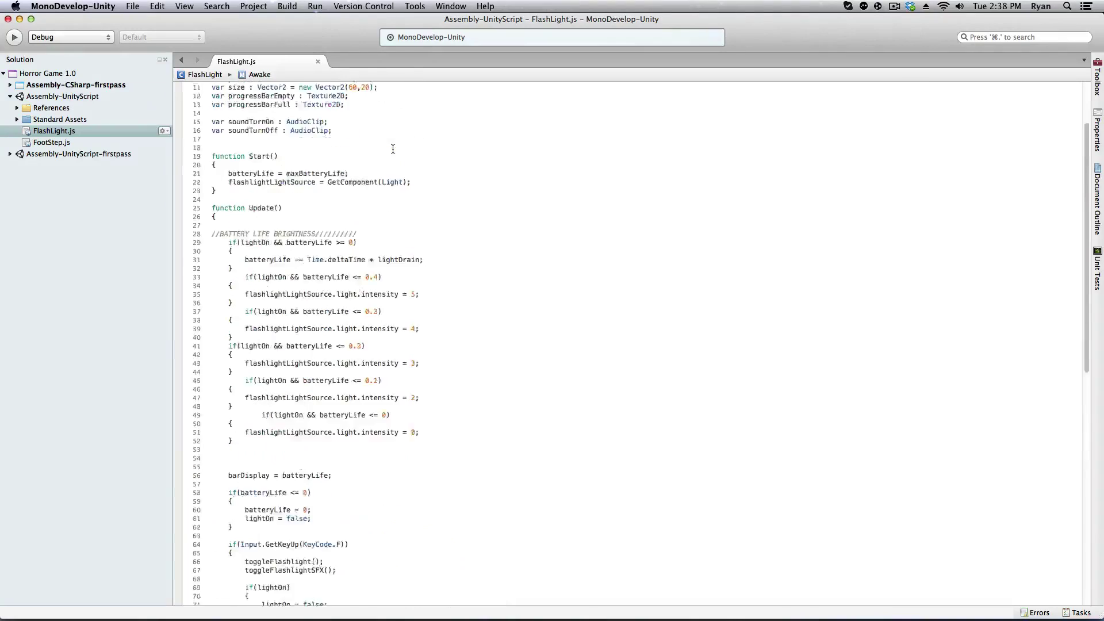
scroll(393, 148, "up", 3)
scroll(377, 207, "down", 2)
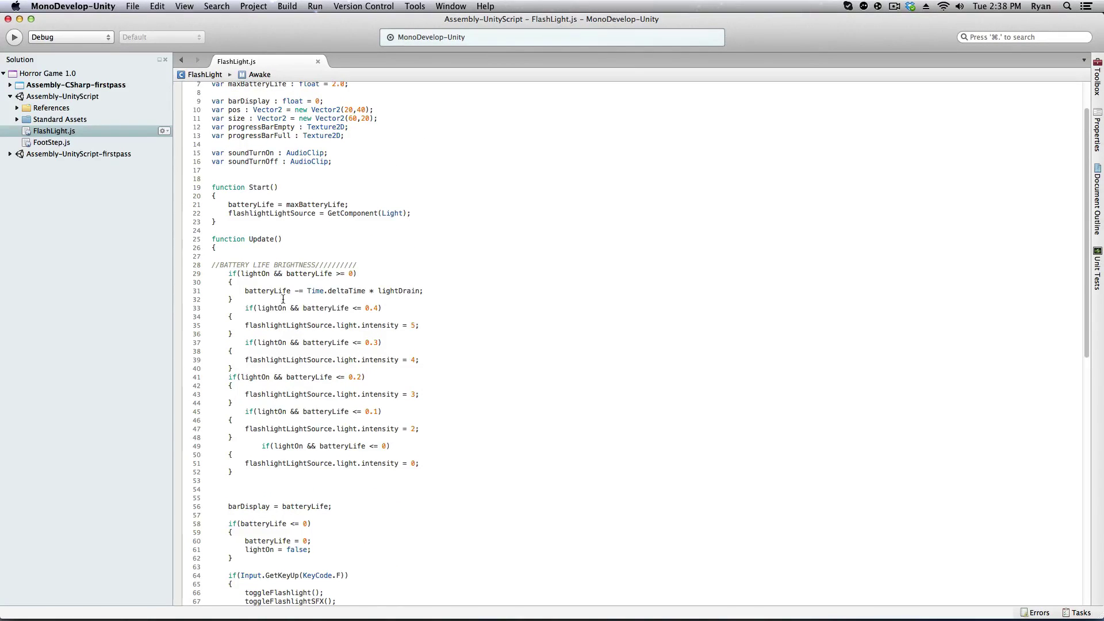
scroll(283, 299, "down", 2)
scroll(329, 220, "down", 4)
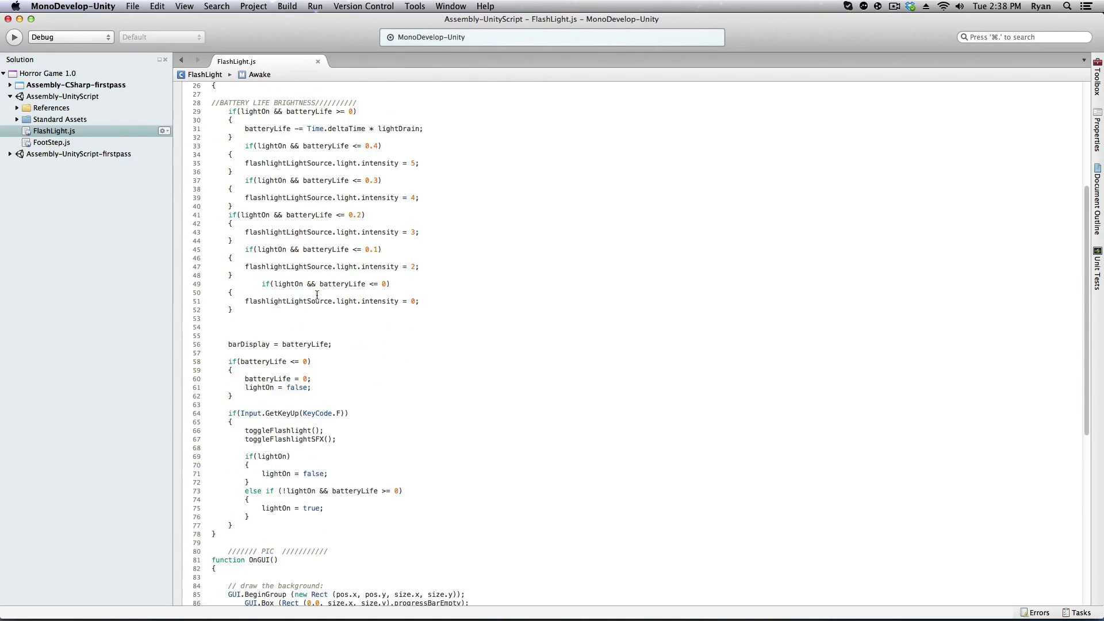
scroll(317, 295, "down", 13)
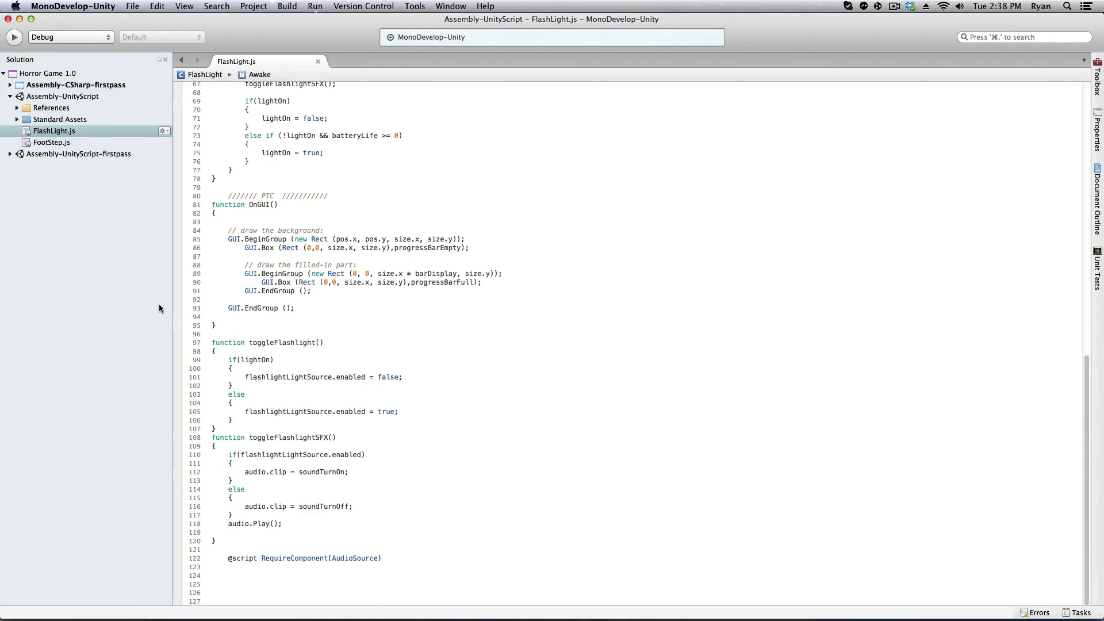
left_click(19, 20)
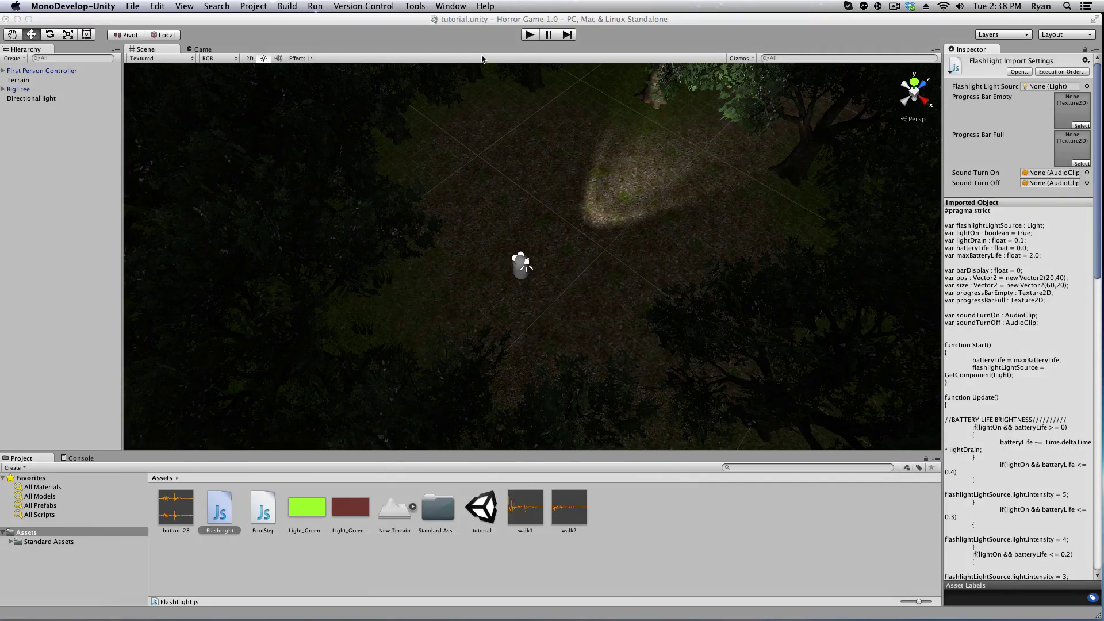
Run the game and walk through the forest to check the flashlight beam and its battery bar.
left_click(530, 37)
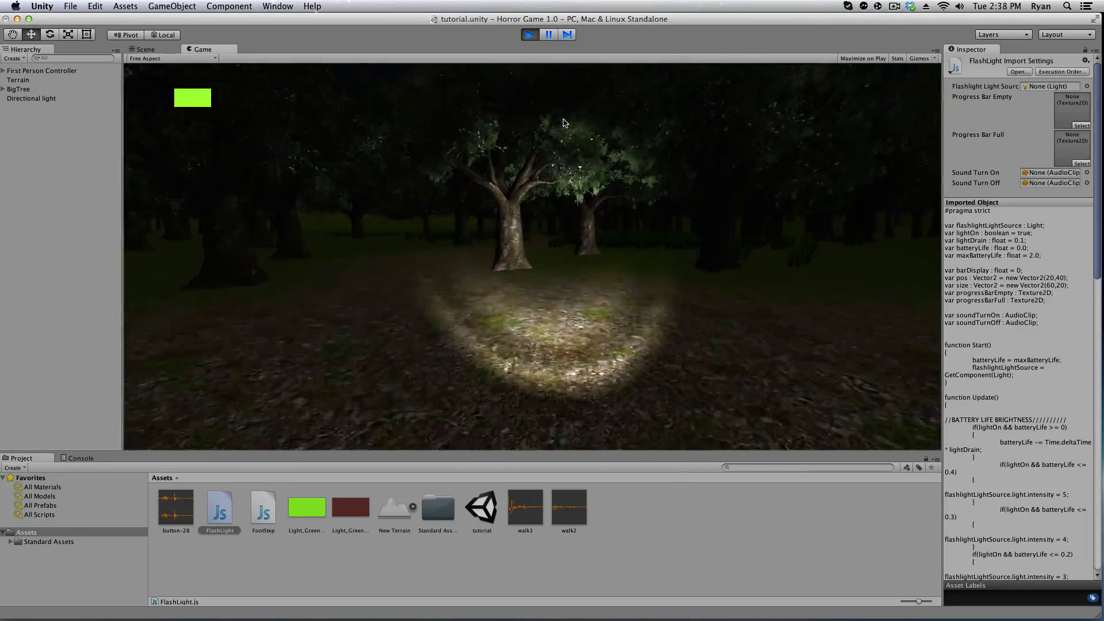
key("w")
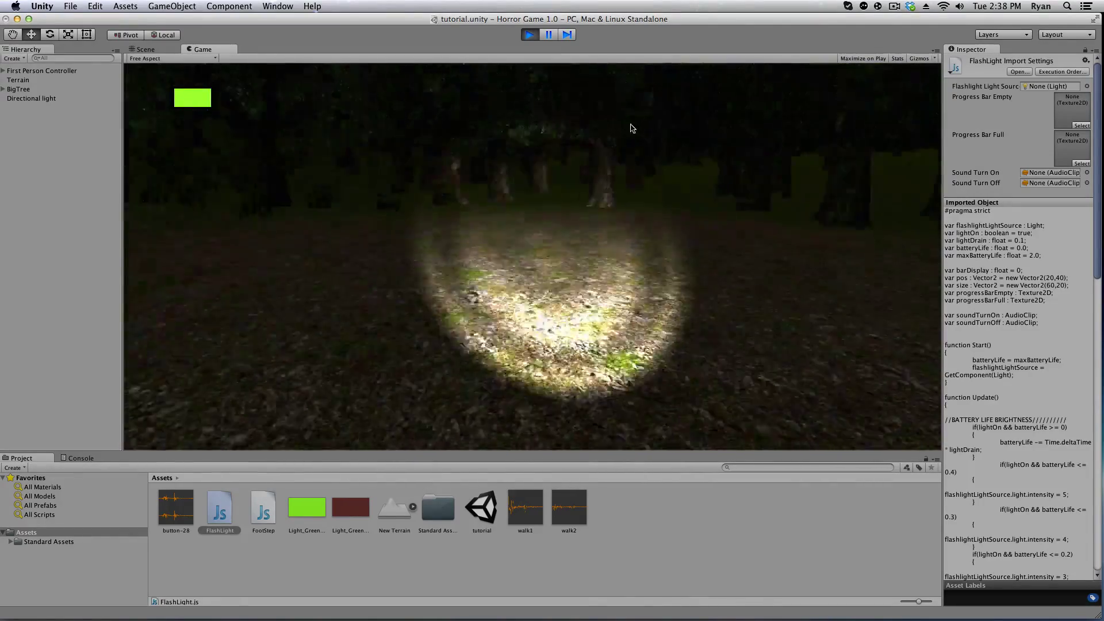
key("w")
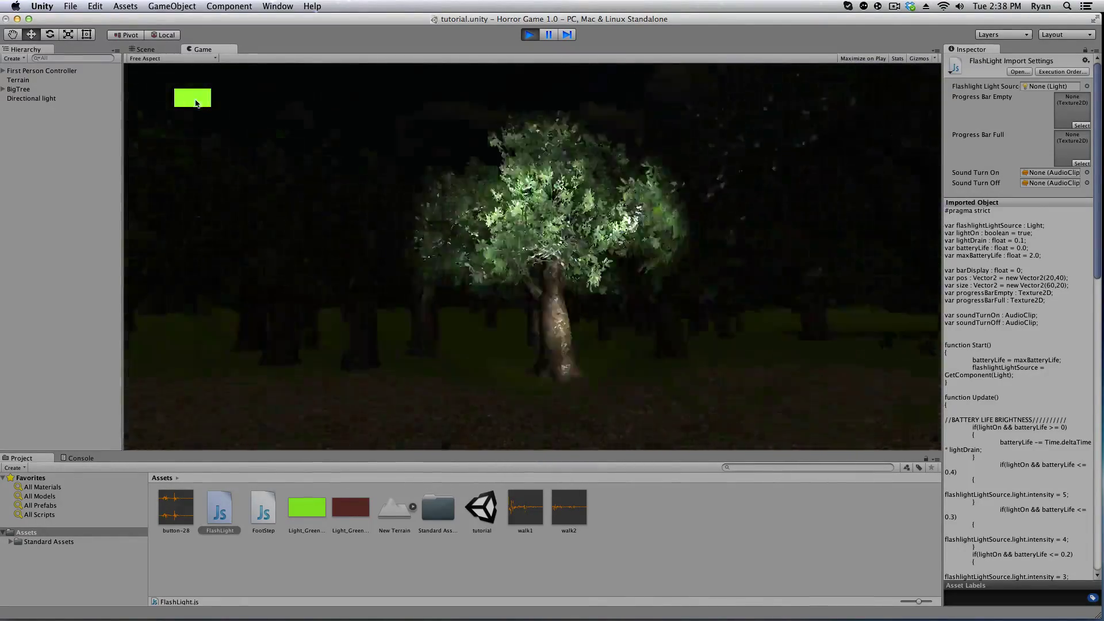
key("w")
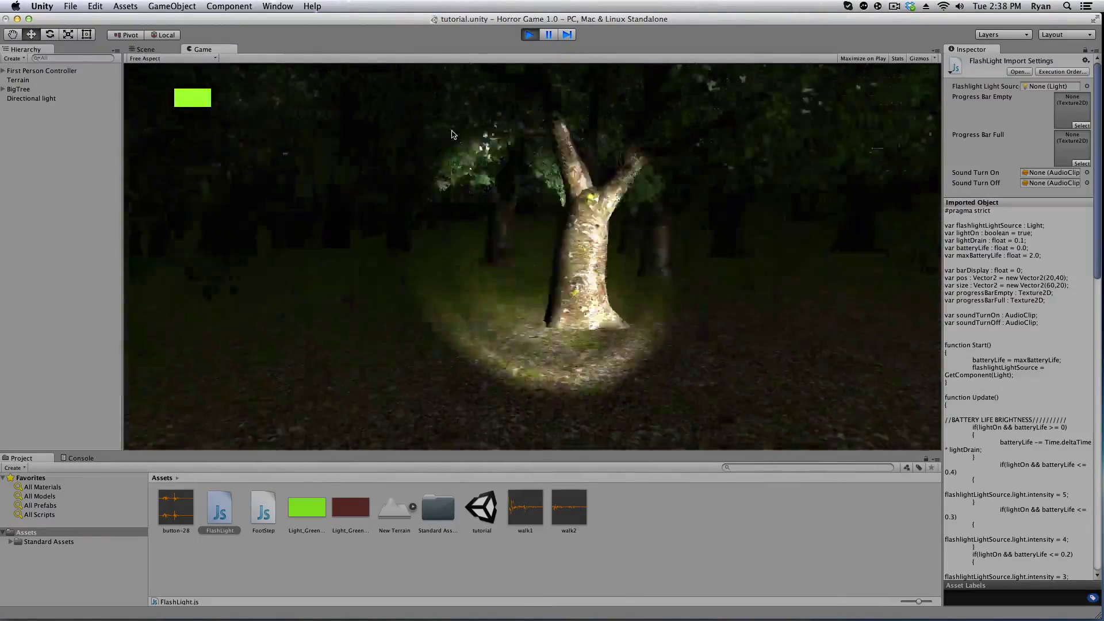
key("w")
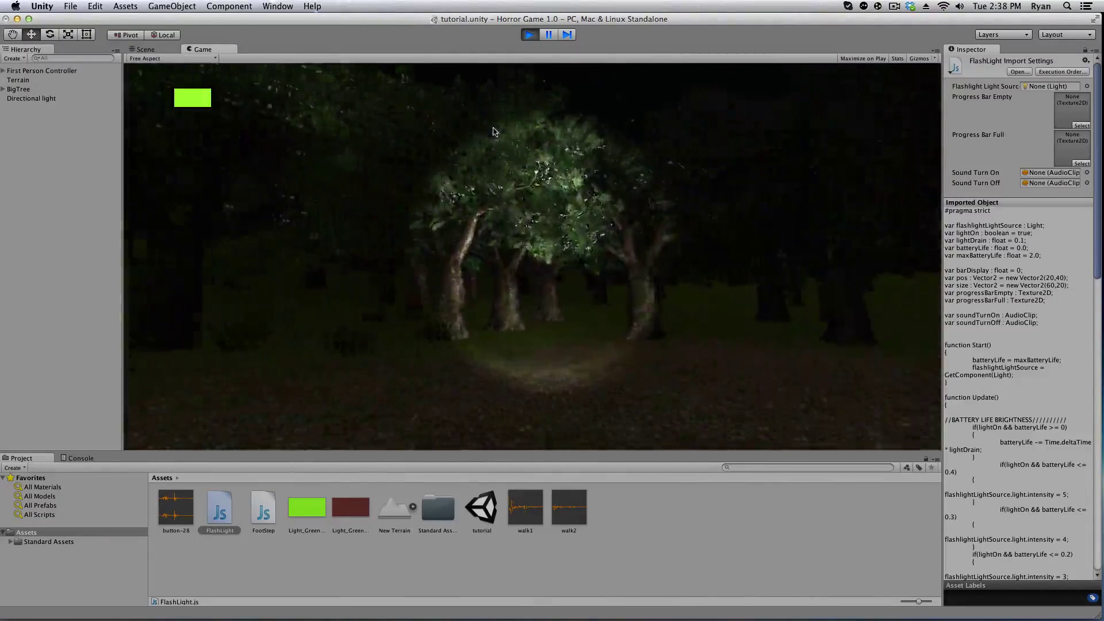
key("w")
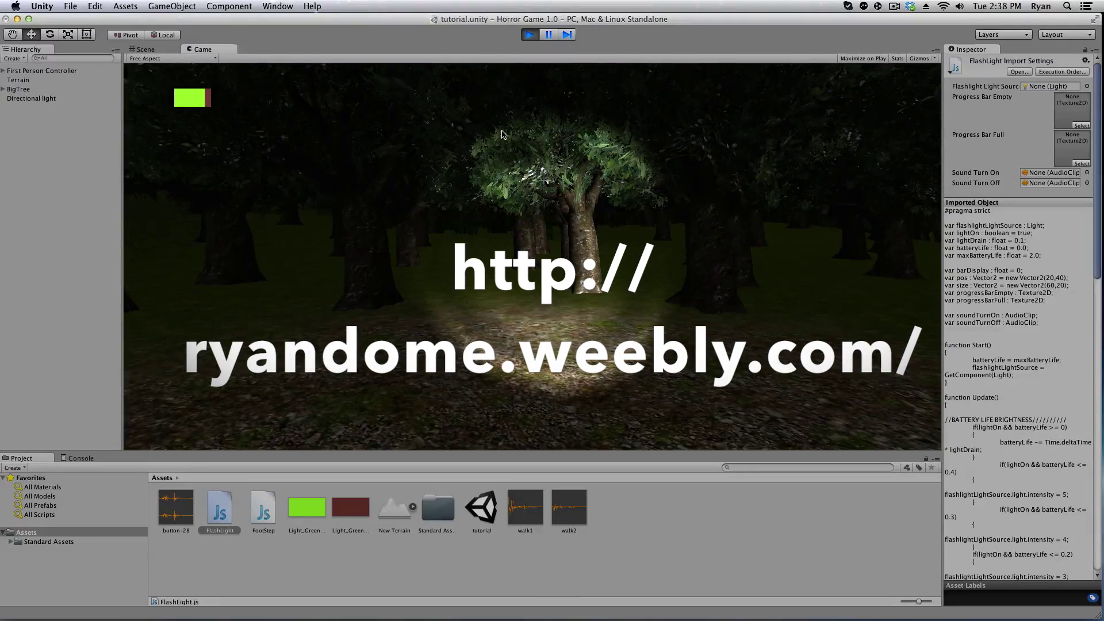
key("w")
key("a")
key("w")
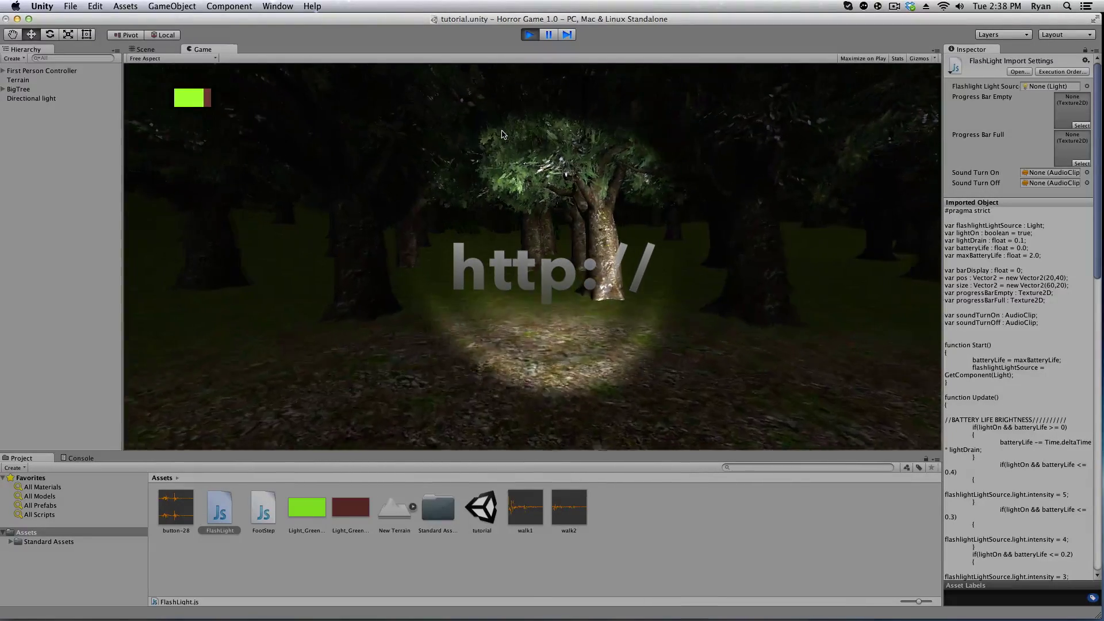
key("w")
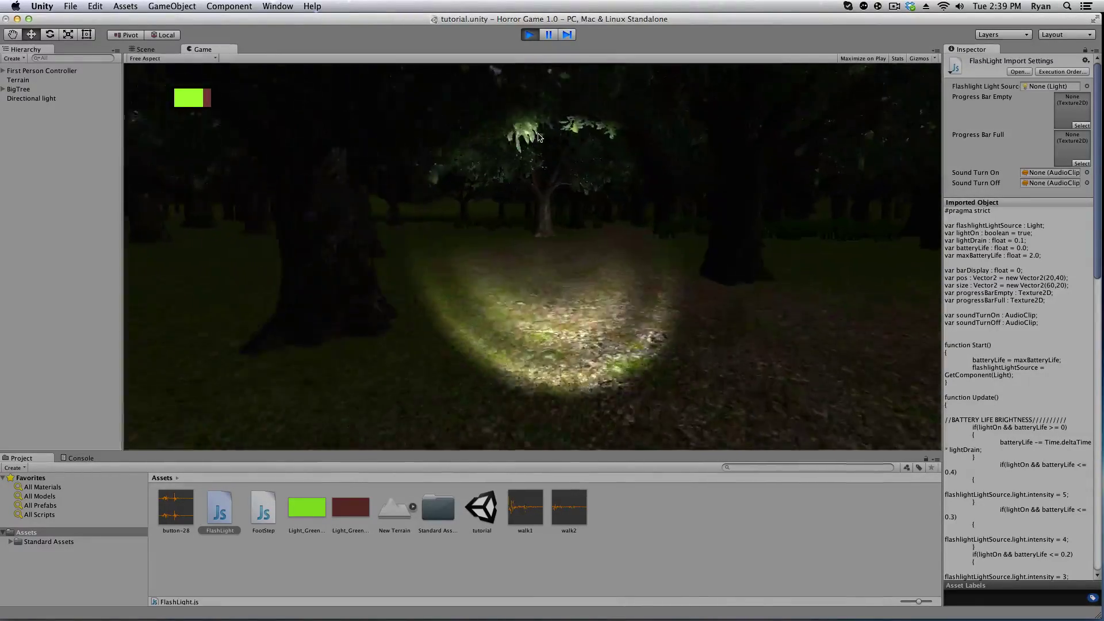
key("w")
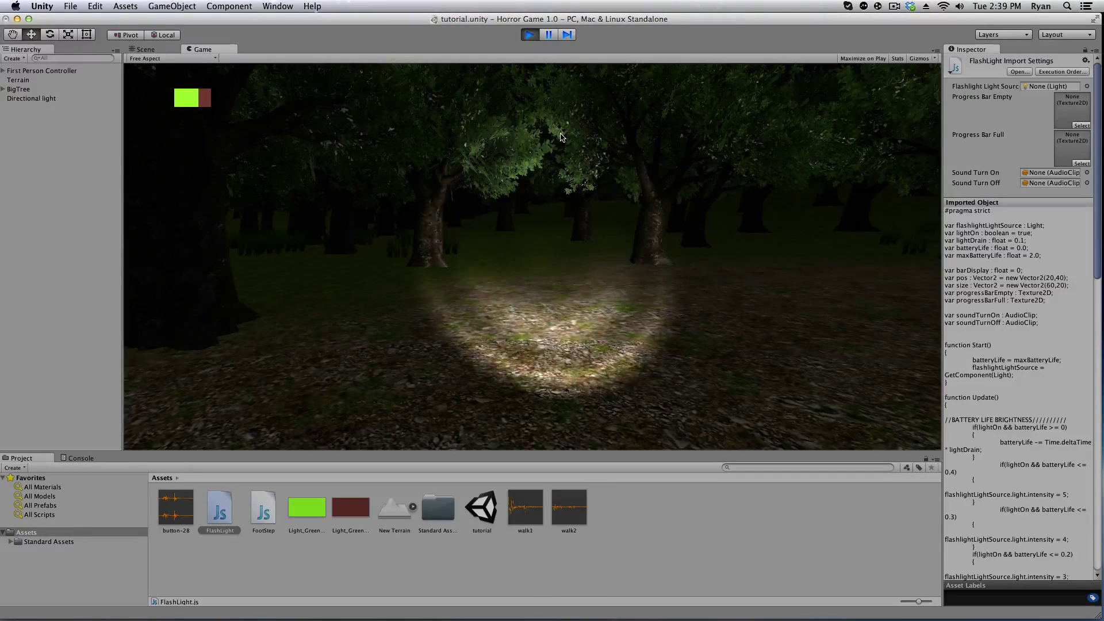
Toggle the flashlight off and on several times in the running game, and stop the playtest.
key("f")
key("f")
key("f")
key("f")
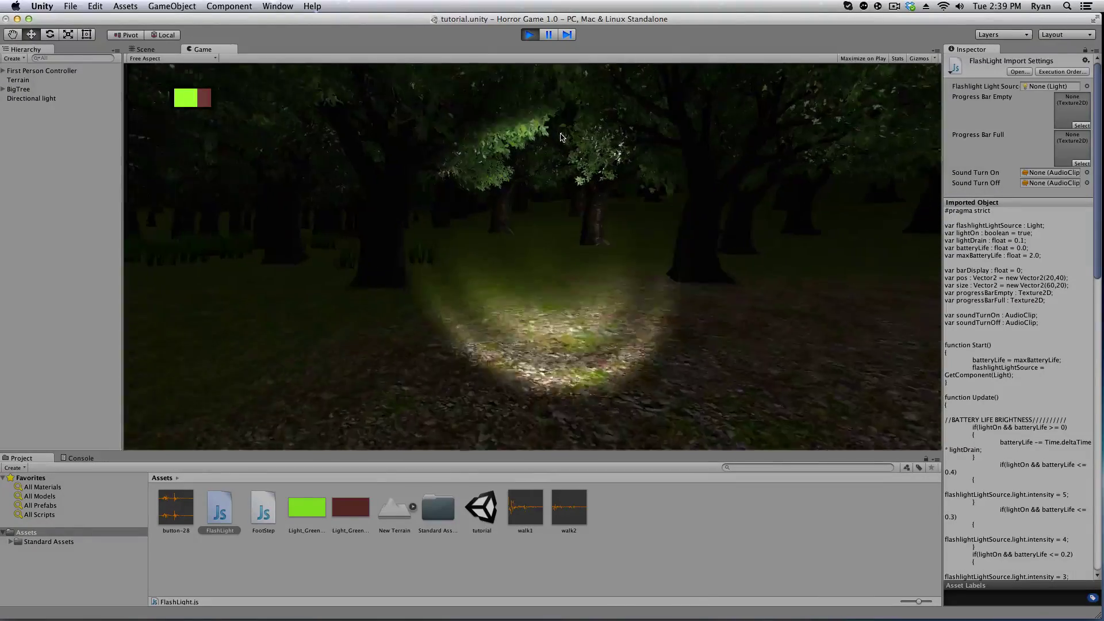
key("f")
key("f")
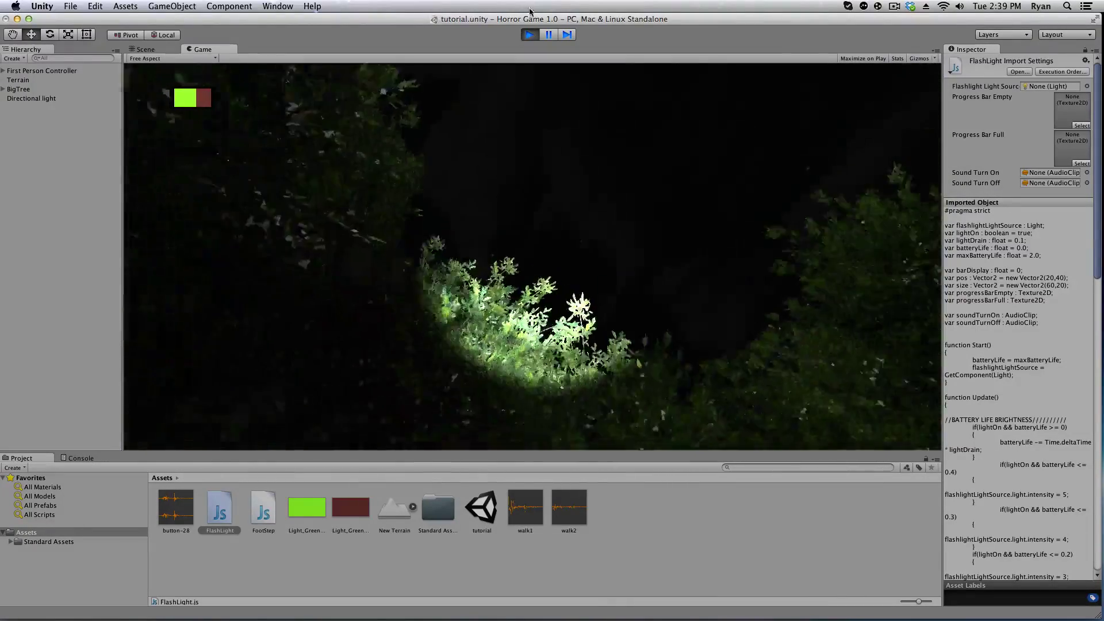
key("super+p")
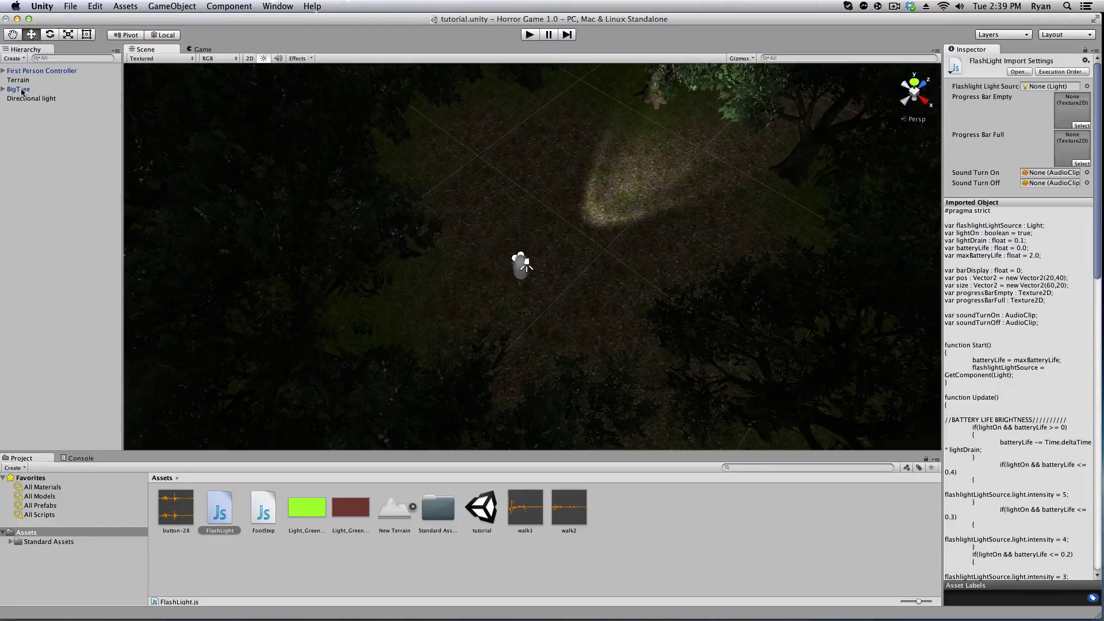
Expand First Person Controller and its Main Camera, and select the FlashLight object to examine its light and script settings.
left_click(8, 71)
left_click(3, 70)
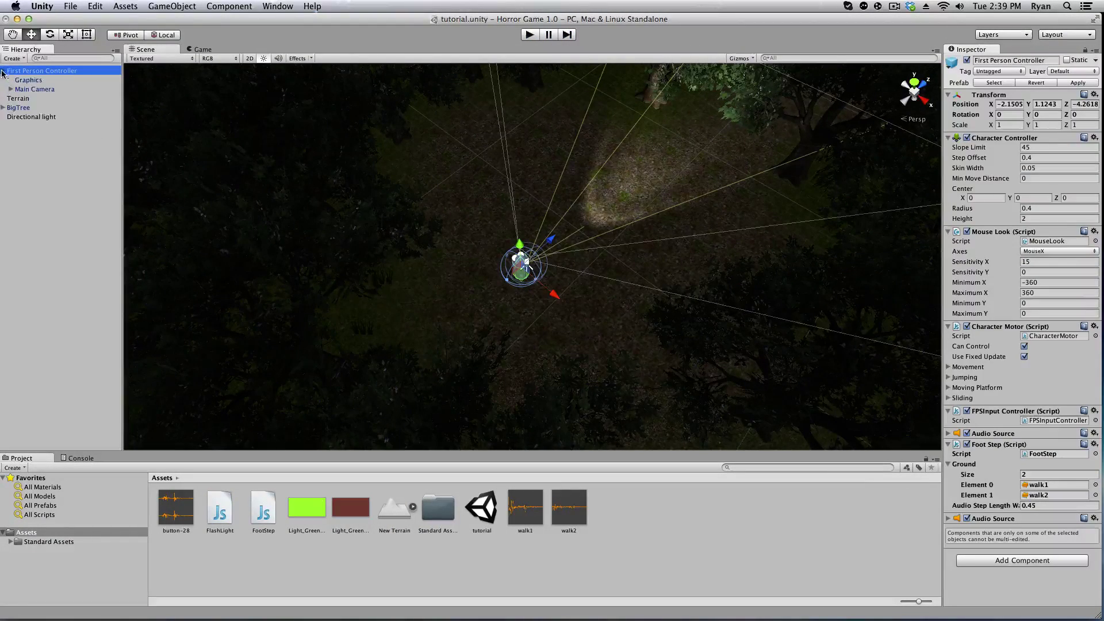
left_click(10, 89)
left_click(38, 98)
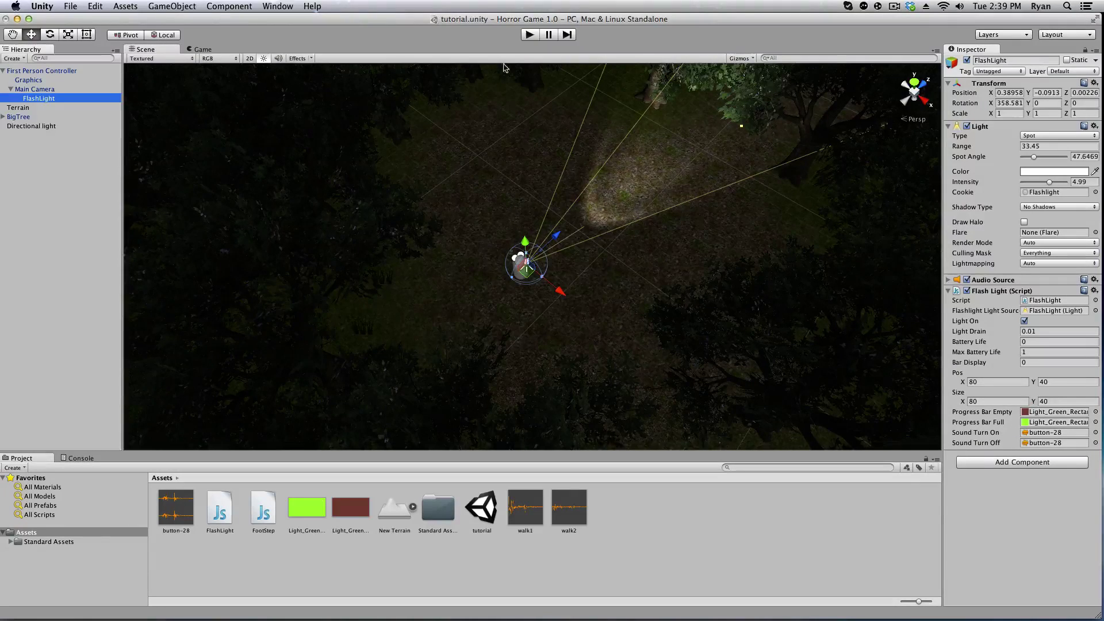
Playtest with FlashLight selected, walking among the trees to watch its battery values, and stop the game.
left_click(529, 34)
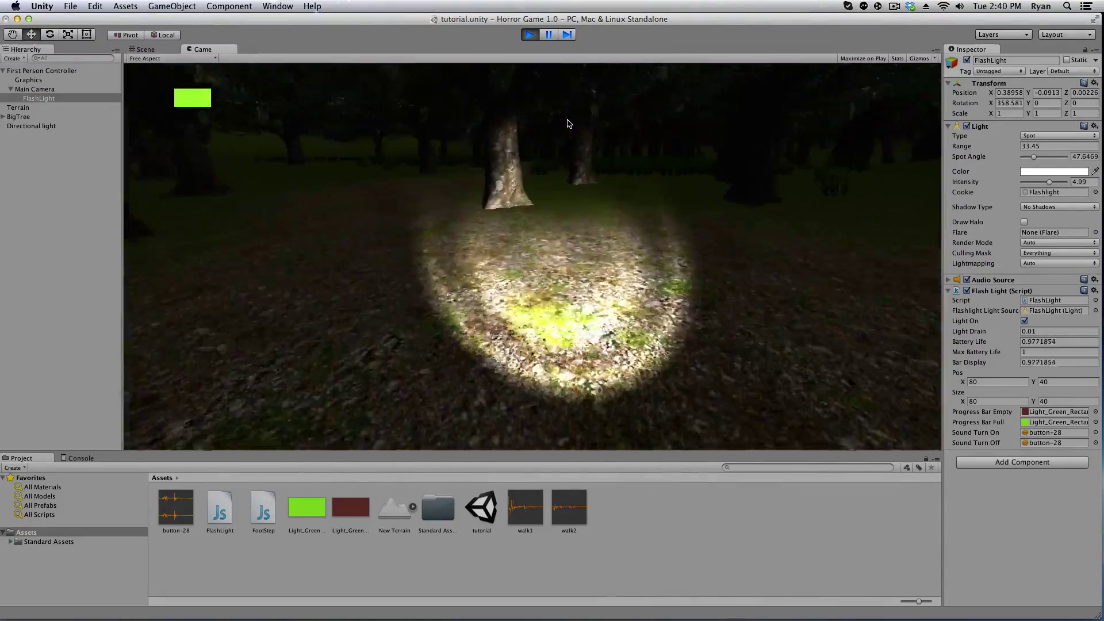
key("w")
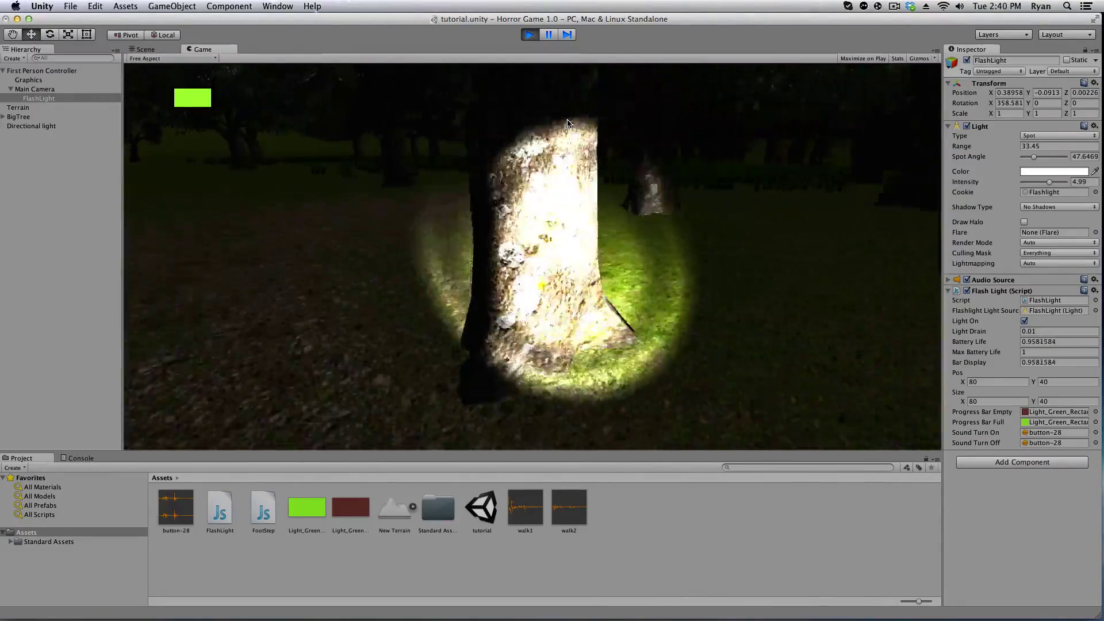
key("a")
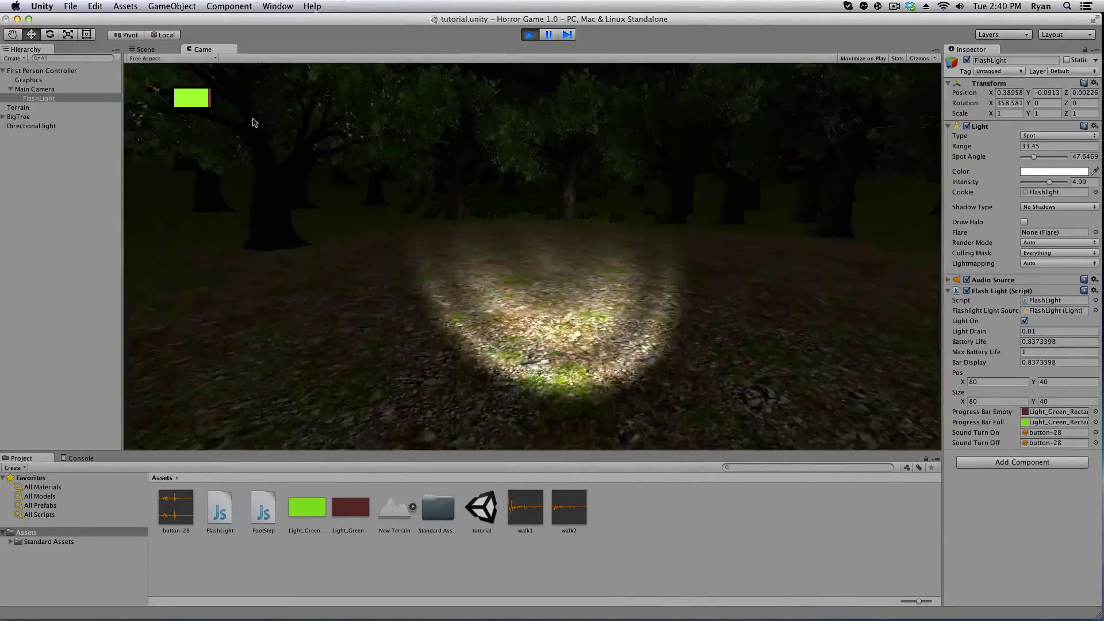
key("super+p")
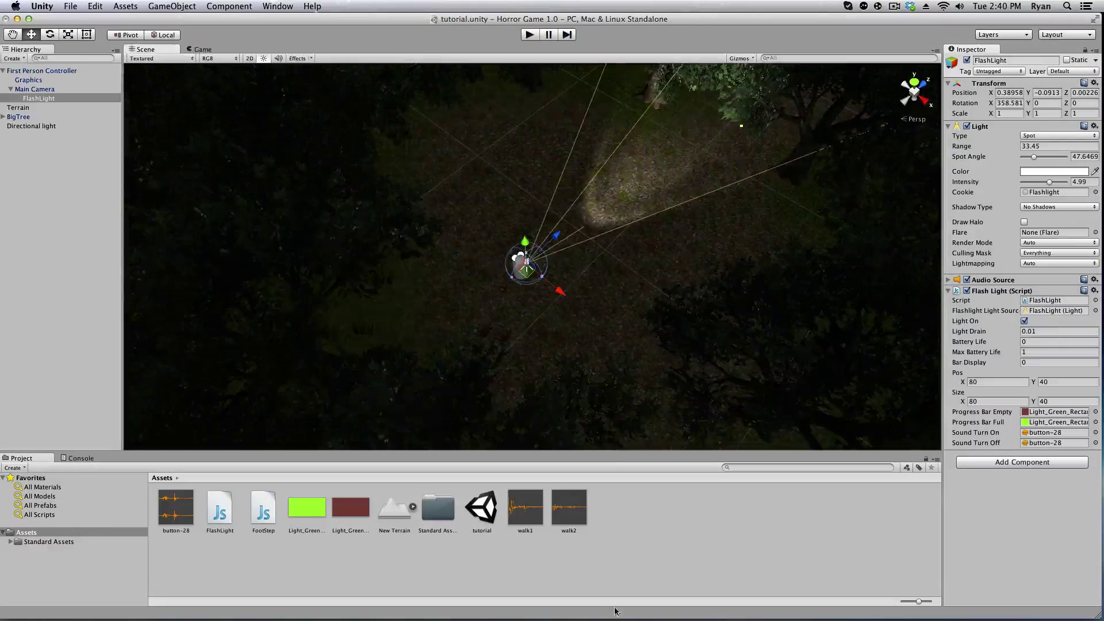
Add a 3D plane to the scene by the dirt path that runs between the trees and grass.
scroll(594, 327, "up", 2)
left_click_drag(593, 327, 656, 308, "alt")
left_click(586, 330)
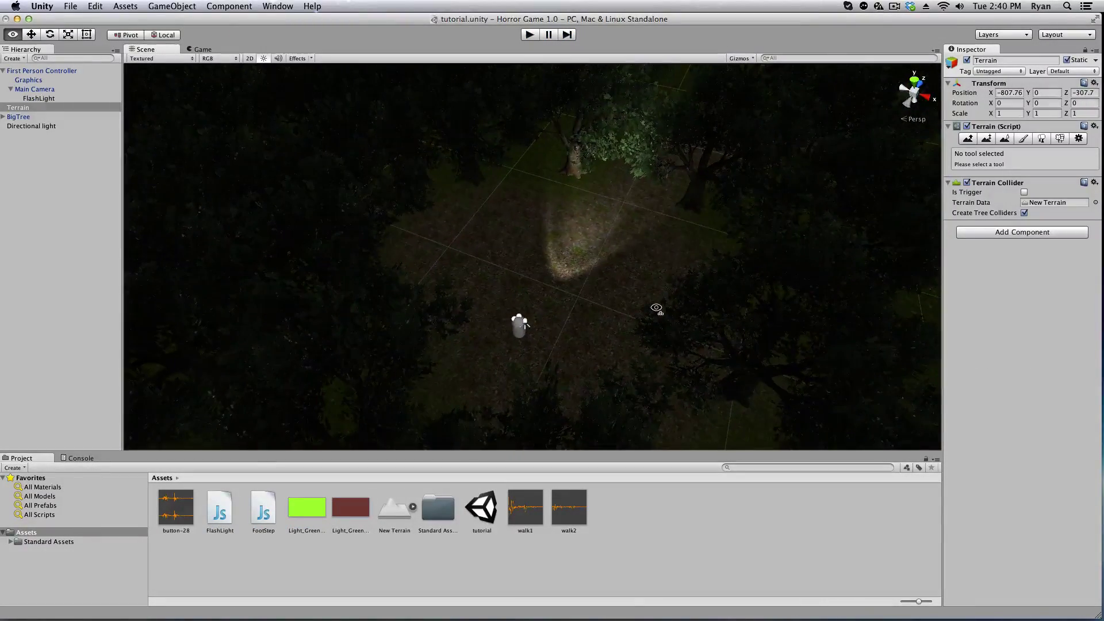
right_click_drag(601, 311, 602, 309)
key("w")
left_click_drag(602, 308, 775, 167, "alt")
key("w")
right_click_drag(774, 166, 805, 150)
key("w")
right_click_drag(613, 312, 572, 328)
left_click_drag(572, 330, 547, 340, "alt")
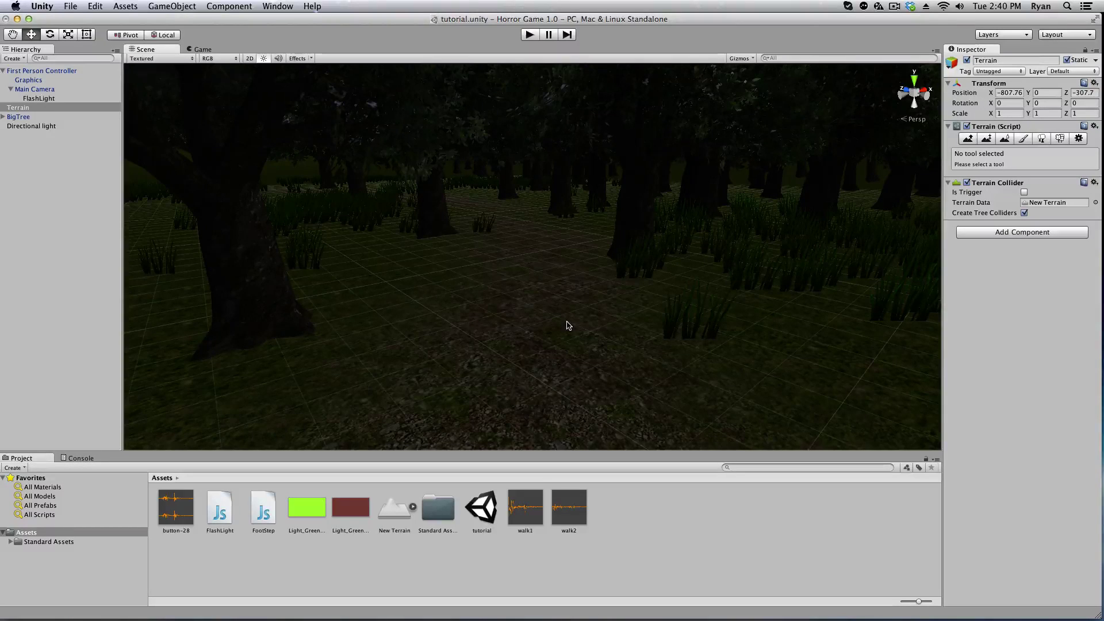
key("w")
right_click_drag(569, 322, 604, 308)
right_click_drag(178, 199, 291, 251)
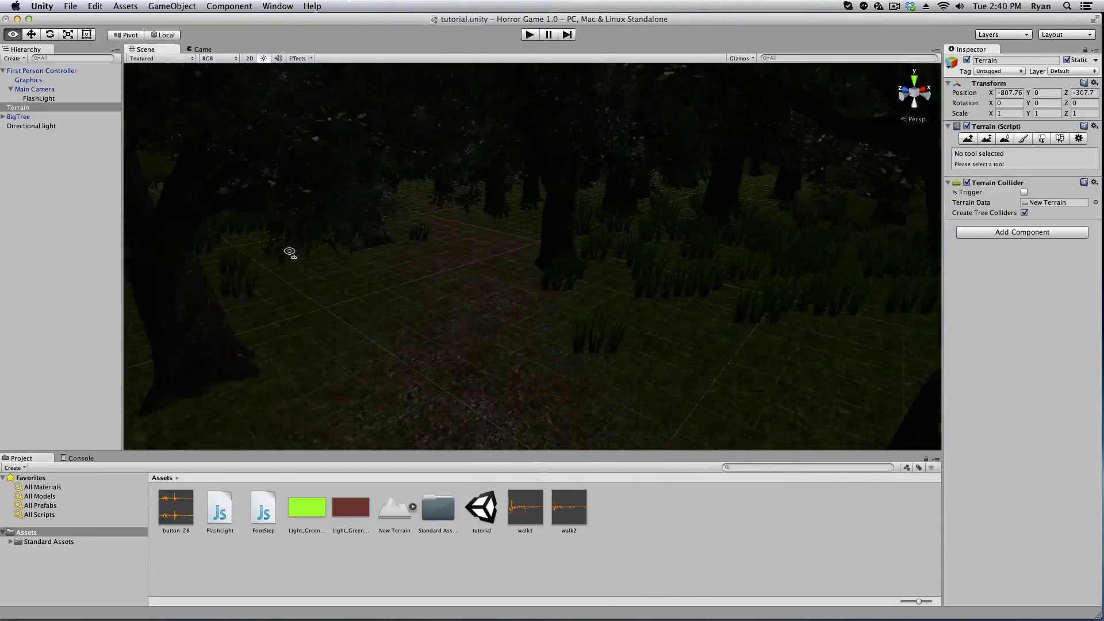
left_click(185, 5)
mouse_move(224, 46)
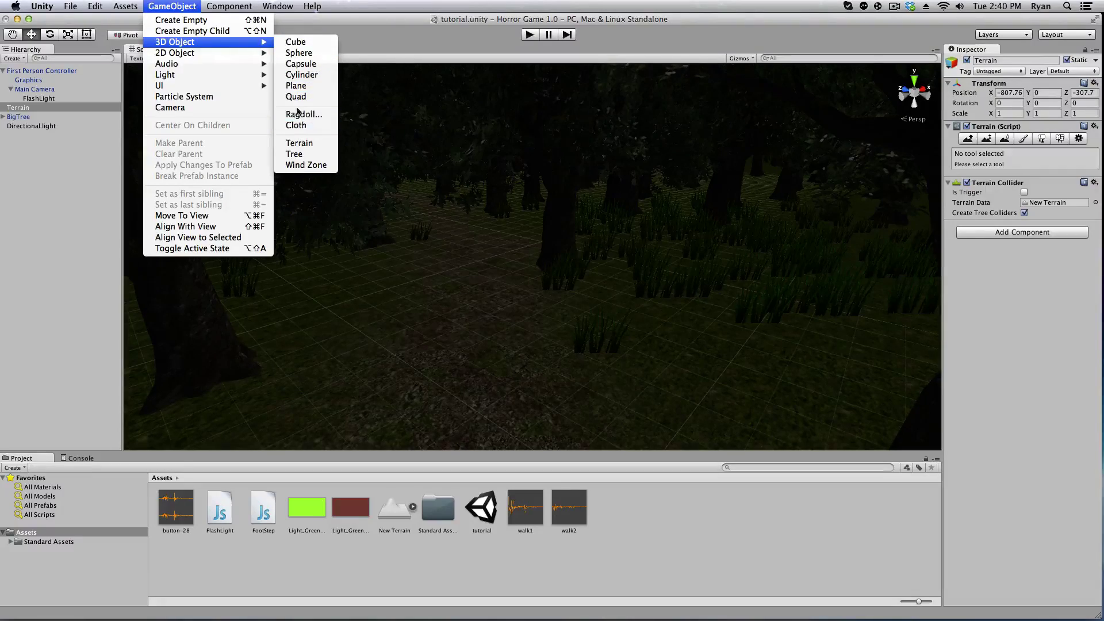
left_click(296, 85)
Rotate the plane to stand upright by the path, at about -85, -540 and -505 degrees on X, Y and Z.
right_click_drag(600, 238, 725, 233)
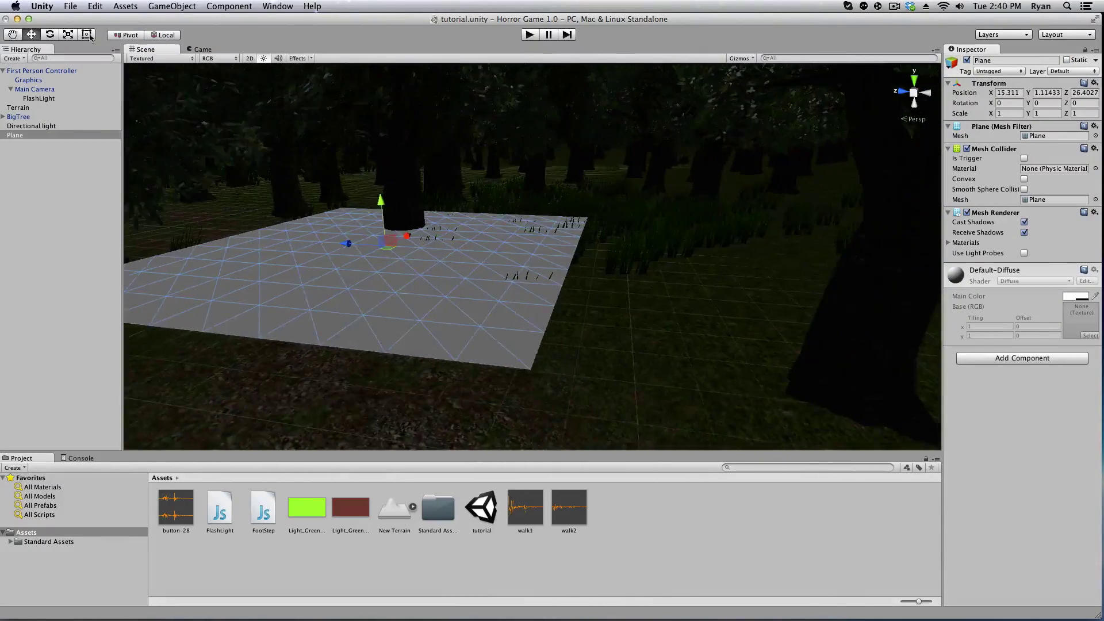
left_click(49, 35)
left_click_drag(423, 223, 464, 378)
left_click_drag(402, 257, 343, 255)
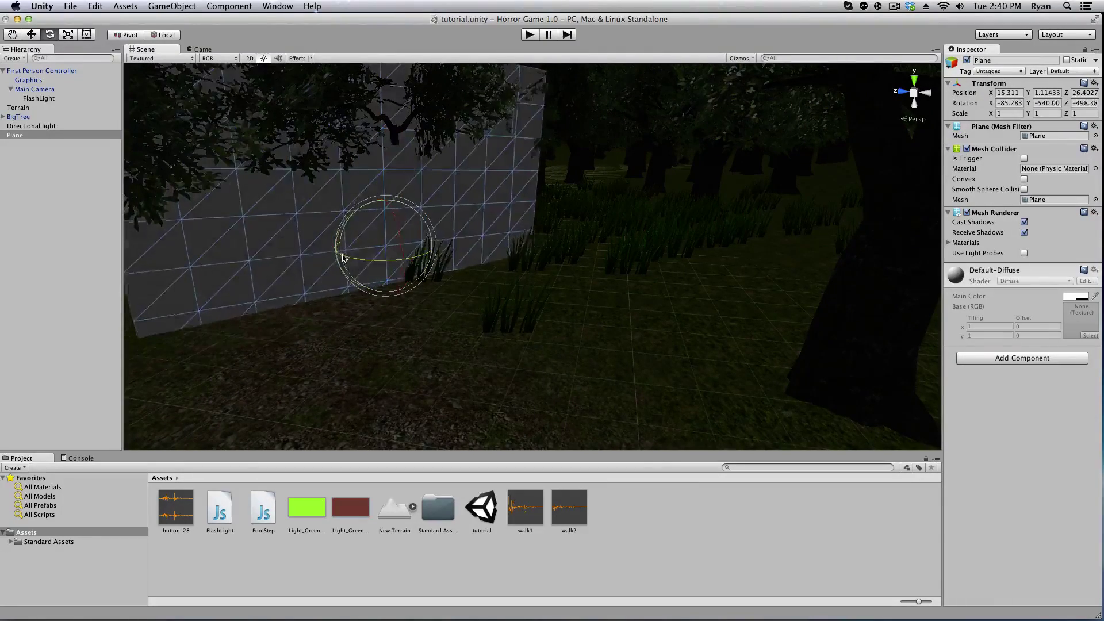
right_click_drag(342, 256, 161, 104)
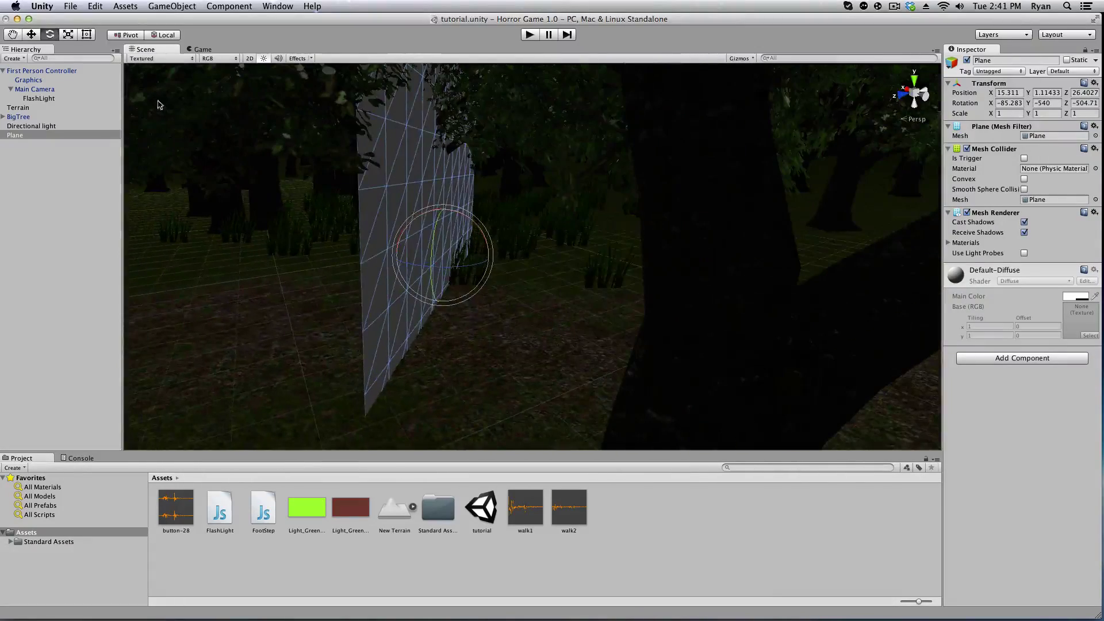
Move the plane next to the tree at about X 17.05, Y 1.32, Z 28.85 and scale it uniformly to about 0.46.
left_click(32, 34)
left_click_drag(483, 254, 365, 284)
left_click(68, 35)
right_click_drag(366, 284, 116, 250)
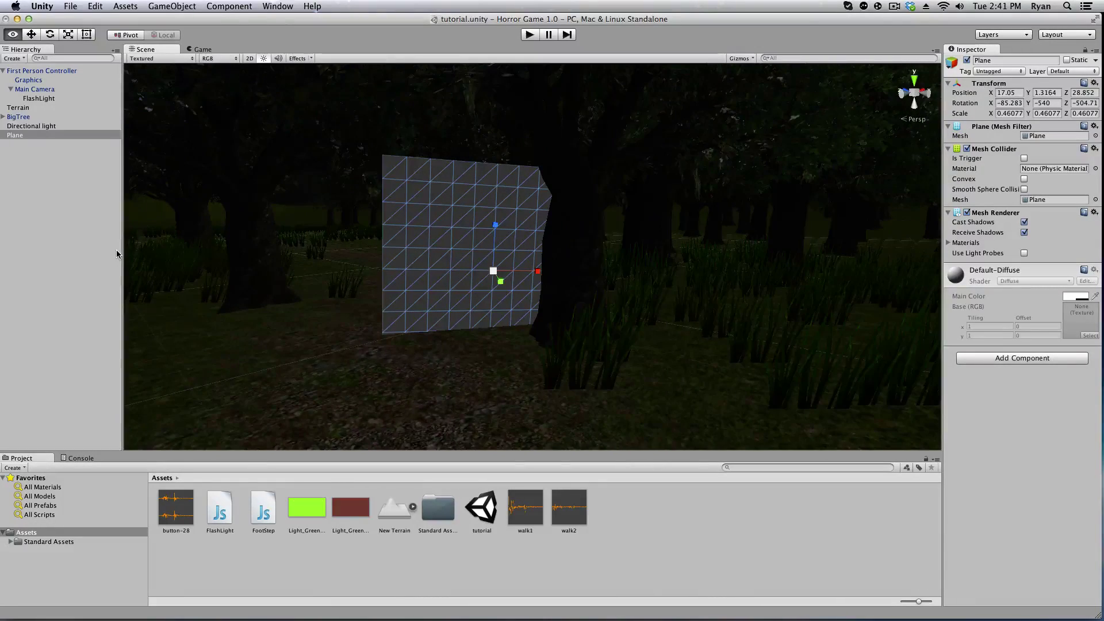
Turn the upright plane slightly and shift it behind the tree trunk at the edge of the dirt path.
left_click(50, 34)
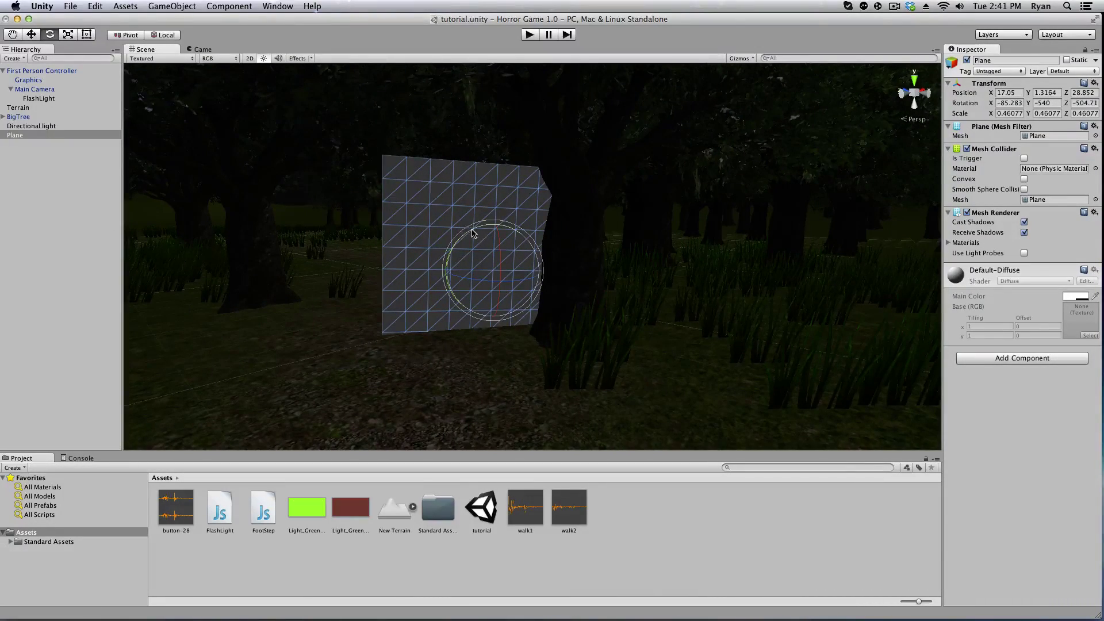
left_click_drag(473, 232, 546, 269)
key("w")
left_click_drag(505, 233, 554, 254)
left_click(649, 290)
mouse_move(650, 290)
right_mouse_down()
mouse_move(622, 302)
mouse_move(643, 293)
right_mouse_up()
key("s")
left_click_drag(643, 294, 640, 305, "alt")
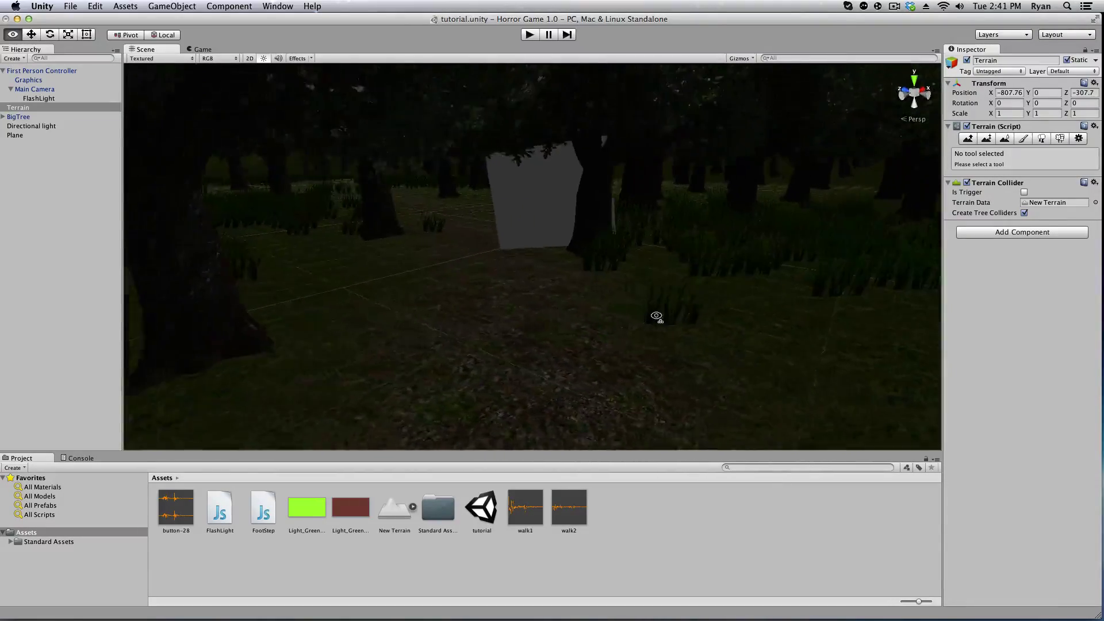
Play-test the game, walking along the forest path to check how the upright plane looks in the flashlight beam, and stop the play test.
right_click_drag(656, 315, 1103, 310)
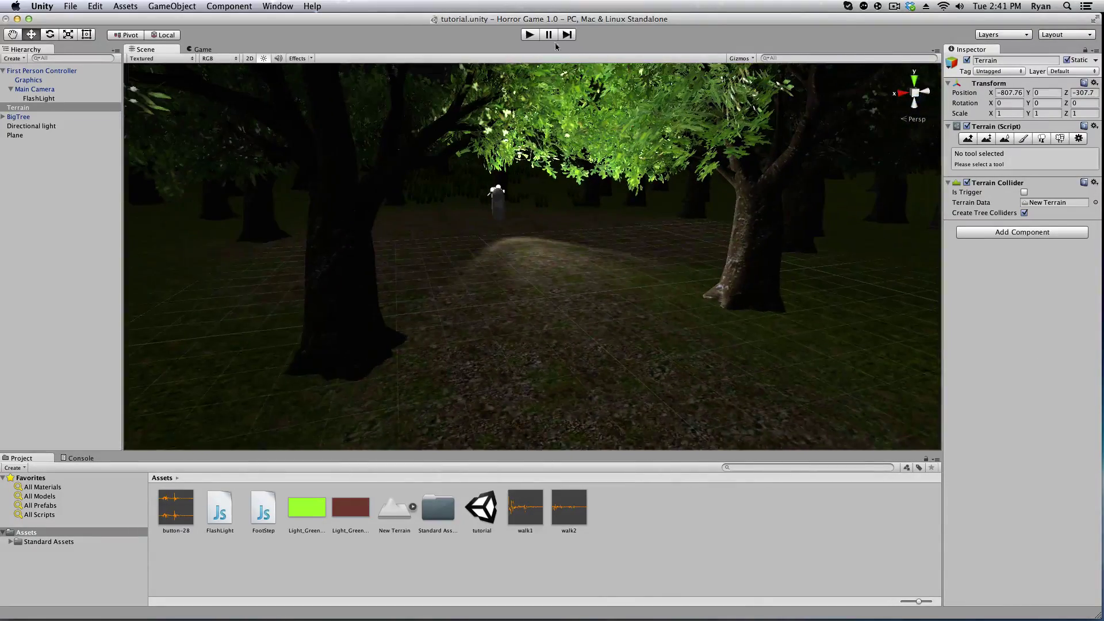
left_click(530, 35)
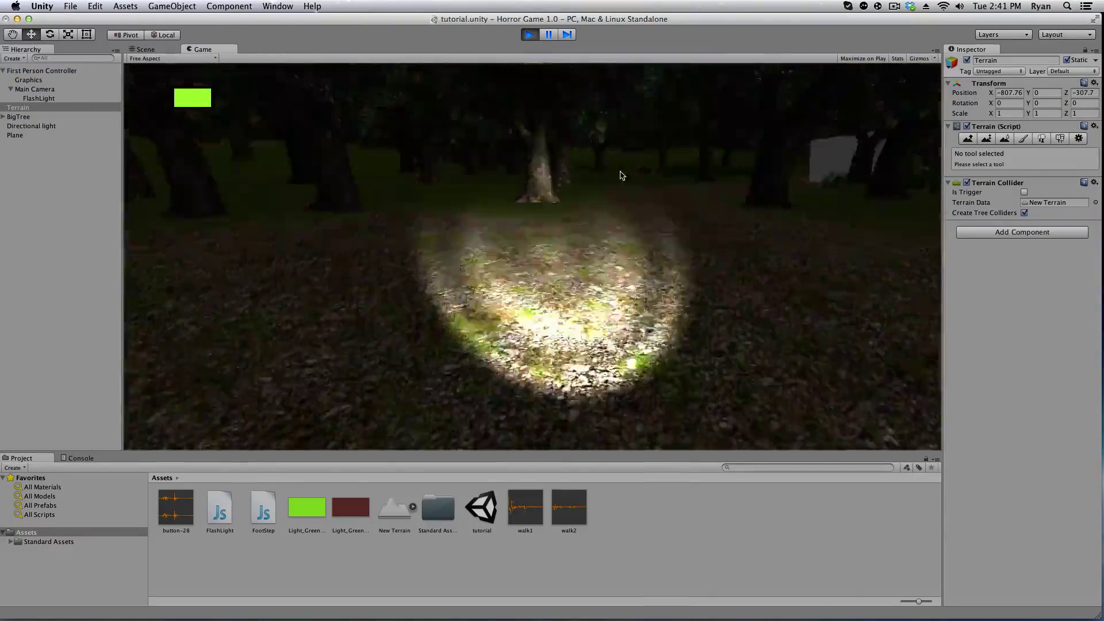
key("w")
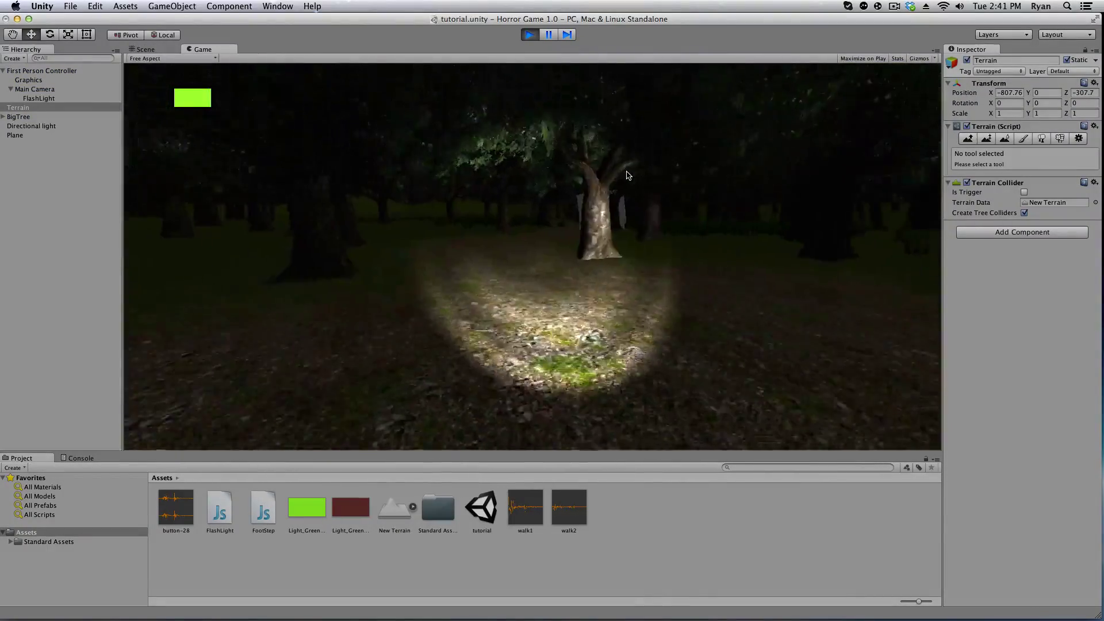
key("w")
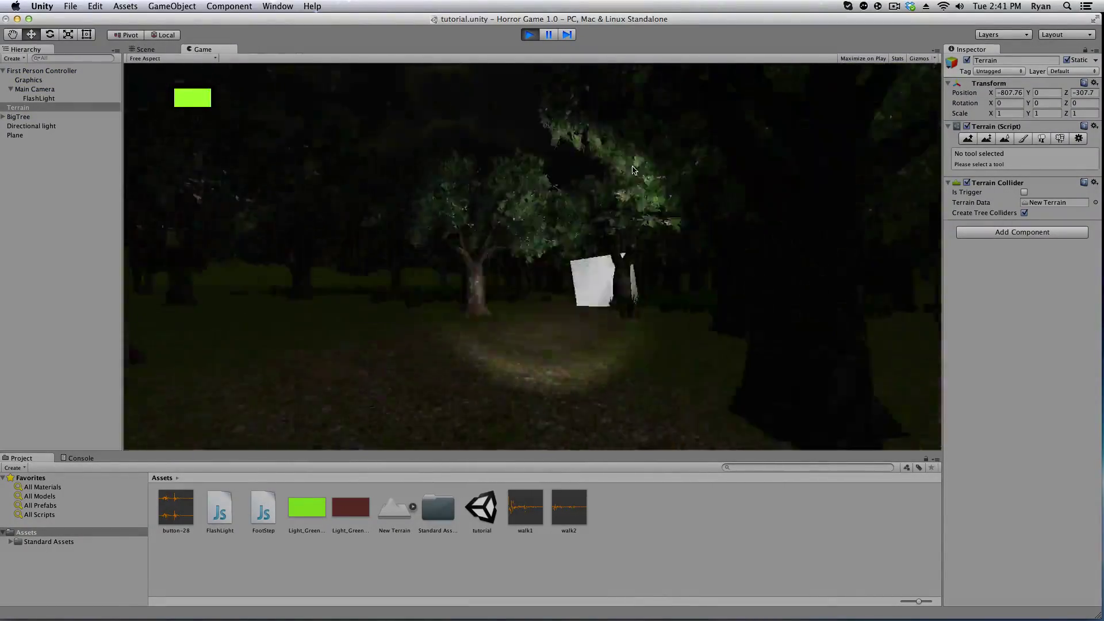
key("w")
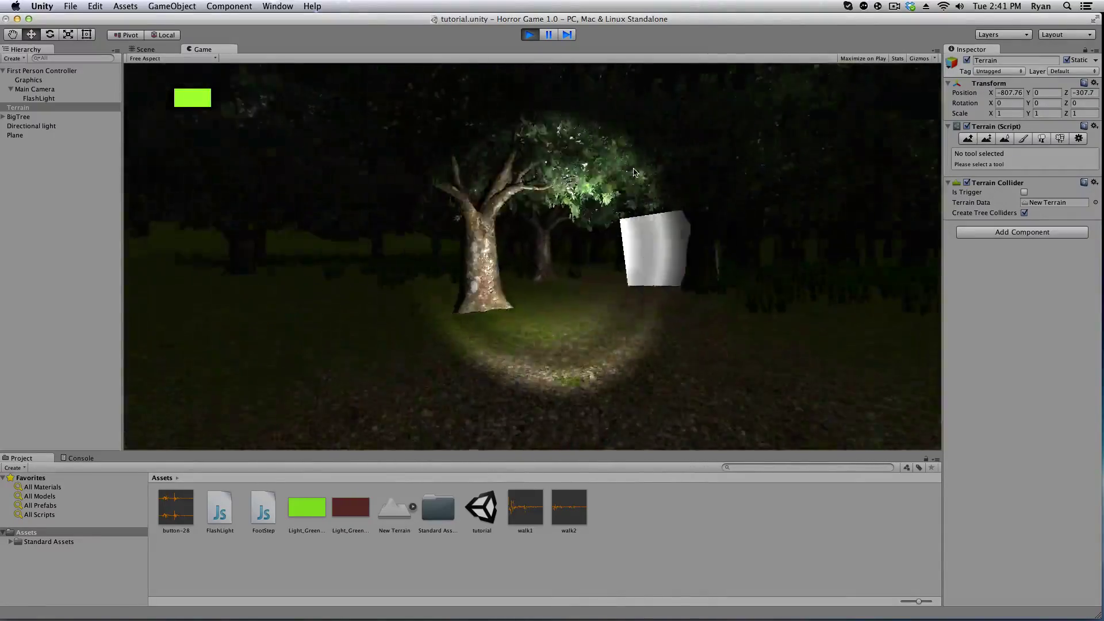
key("w")
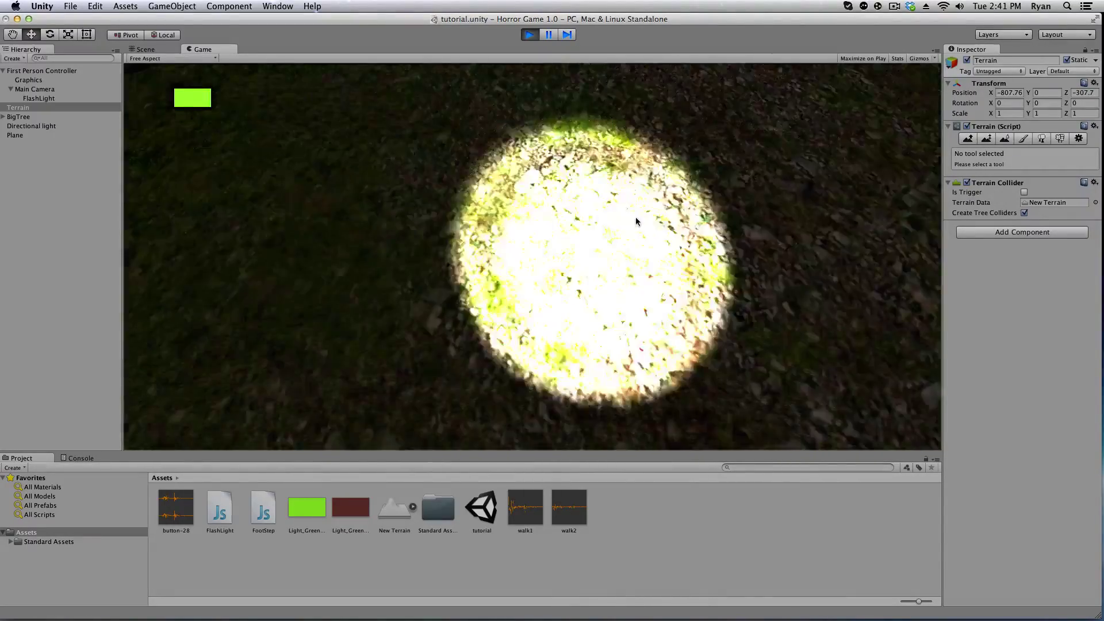
key("w")
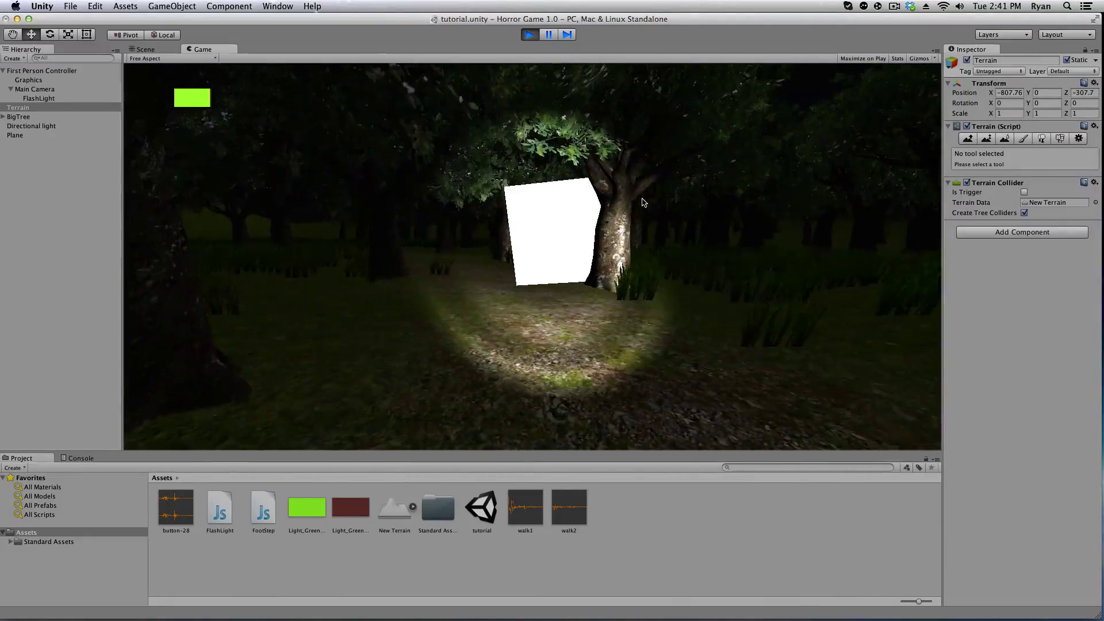
key("w")
left_click(533, 37)
Add a second 3D plane to the scene over the dirt path, in front of the upright plane.
right_click_drag(581, 202, 773, 135)
key("s")
key("w")
right_click_drag(920, 77, 958, 113)
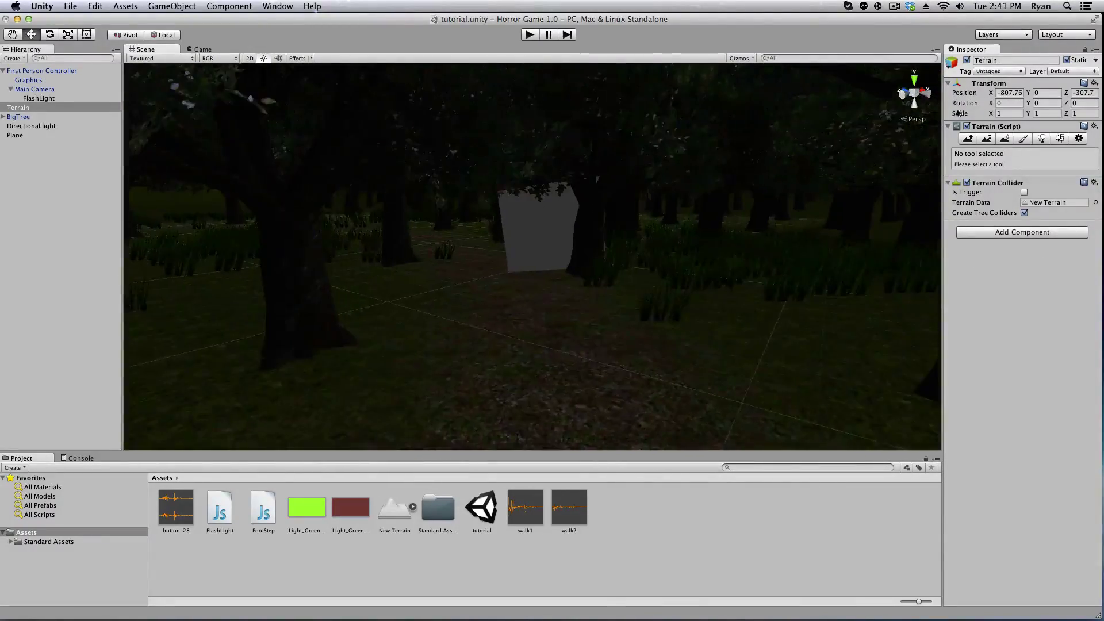
left_click(195, 7)
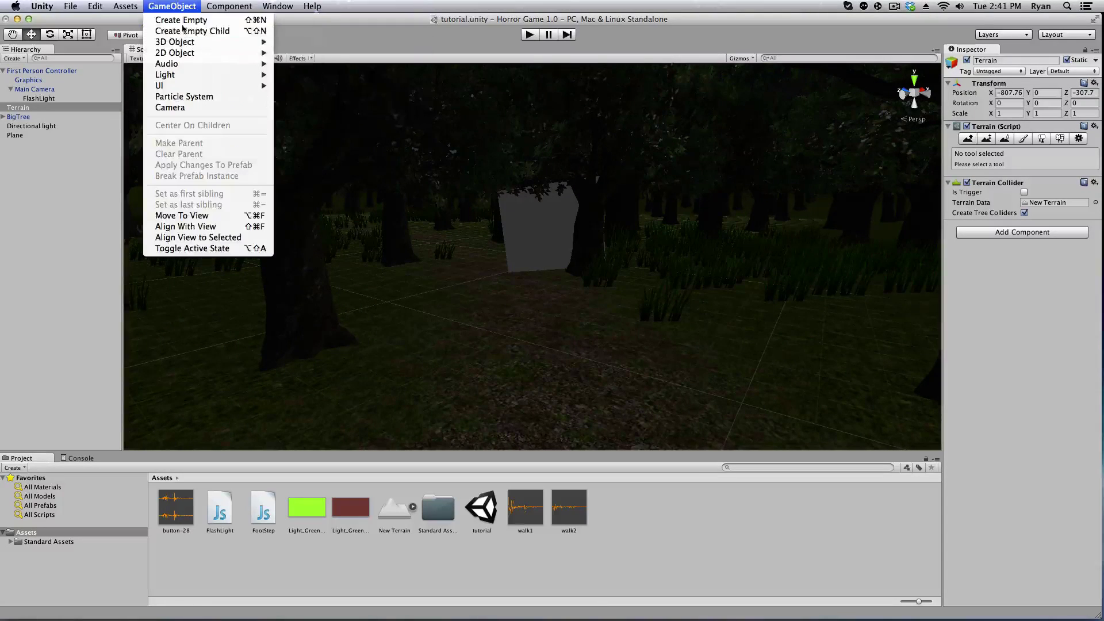
mouse_move(202, 46)
left_click(305, 85)
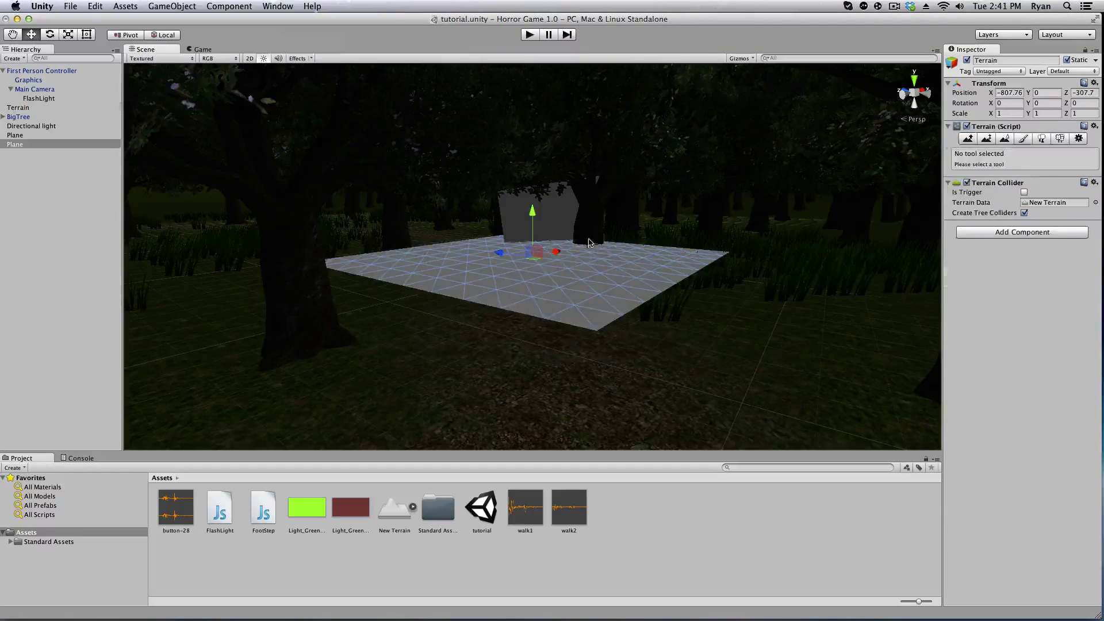
Stand the new plane upright by setting its X rotation to -90.
key("e")
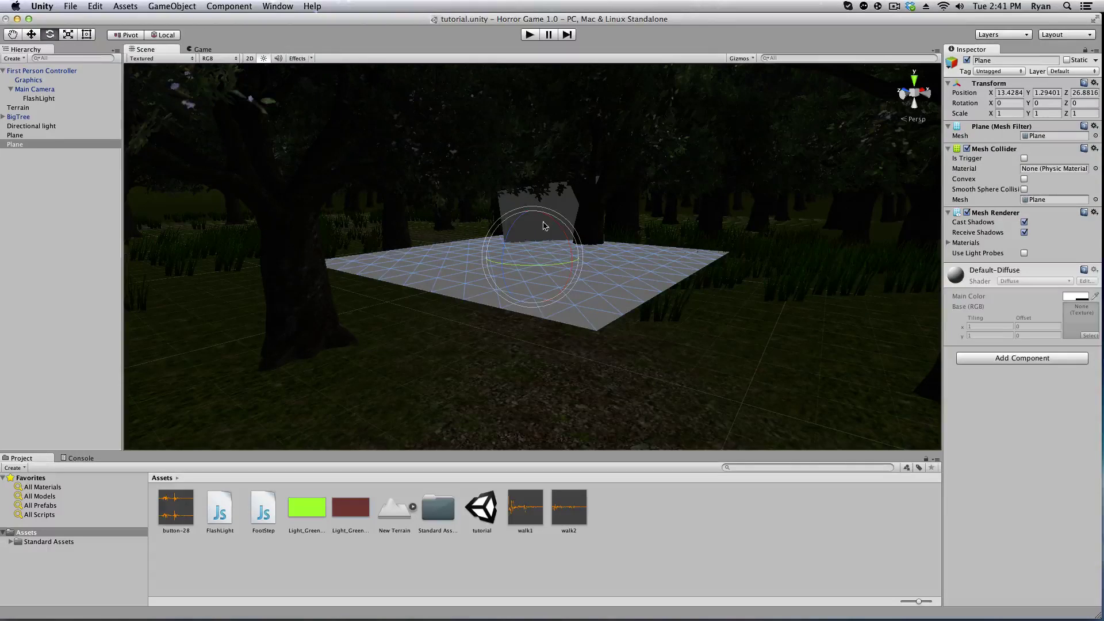
left_click_drag(545, 225, 546, 266)
left_click(1007, 103)
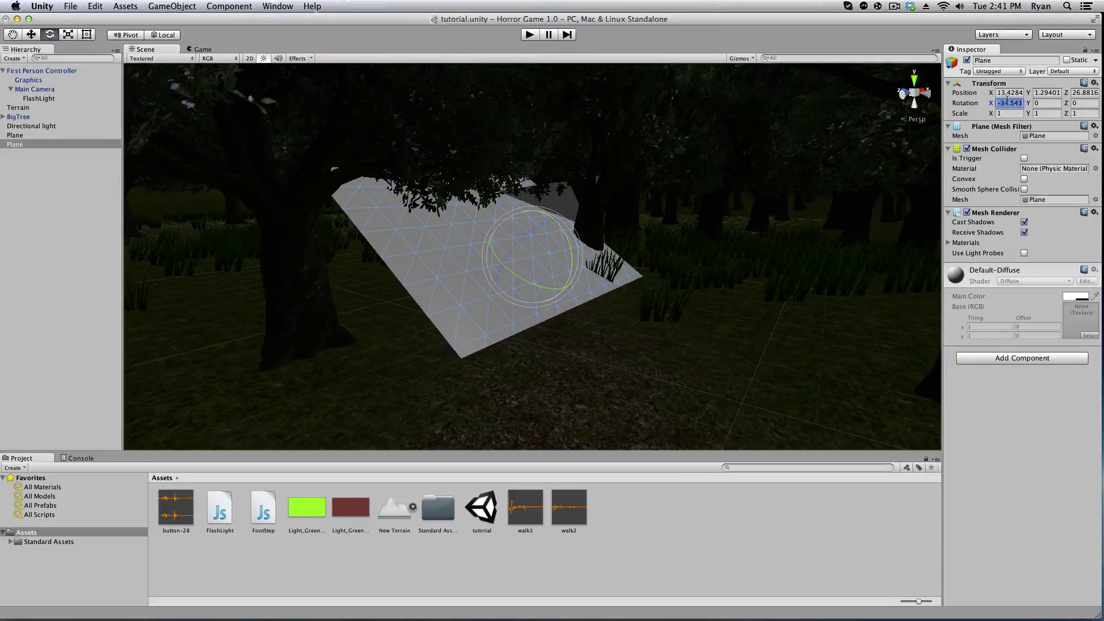
type("90")
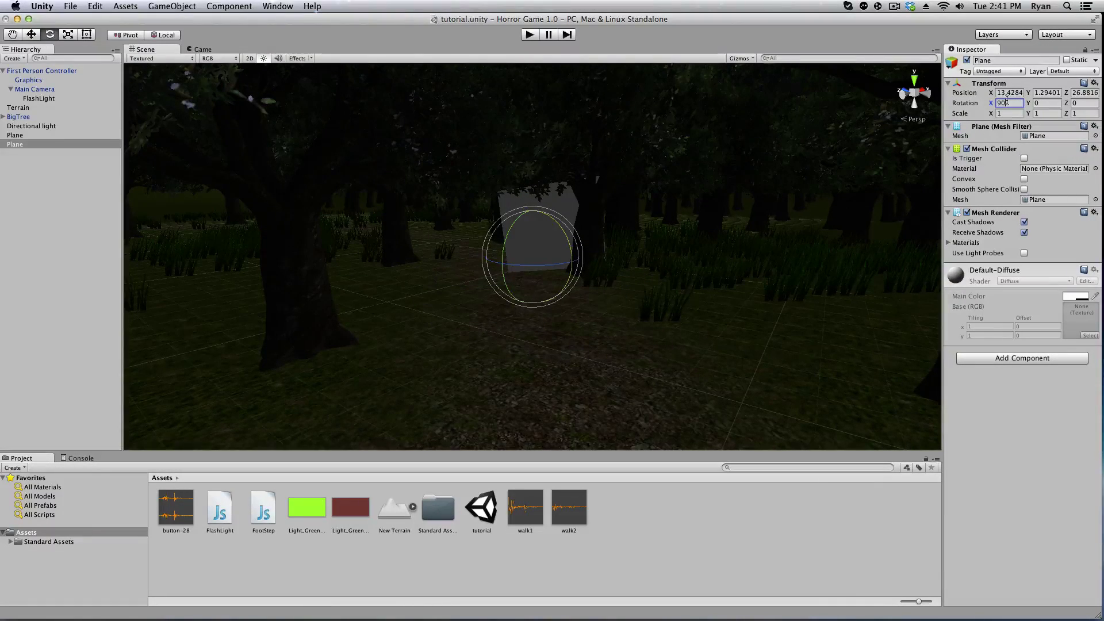
key("Left")
type("-")
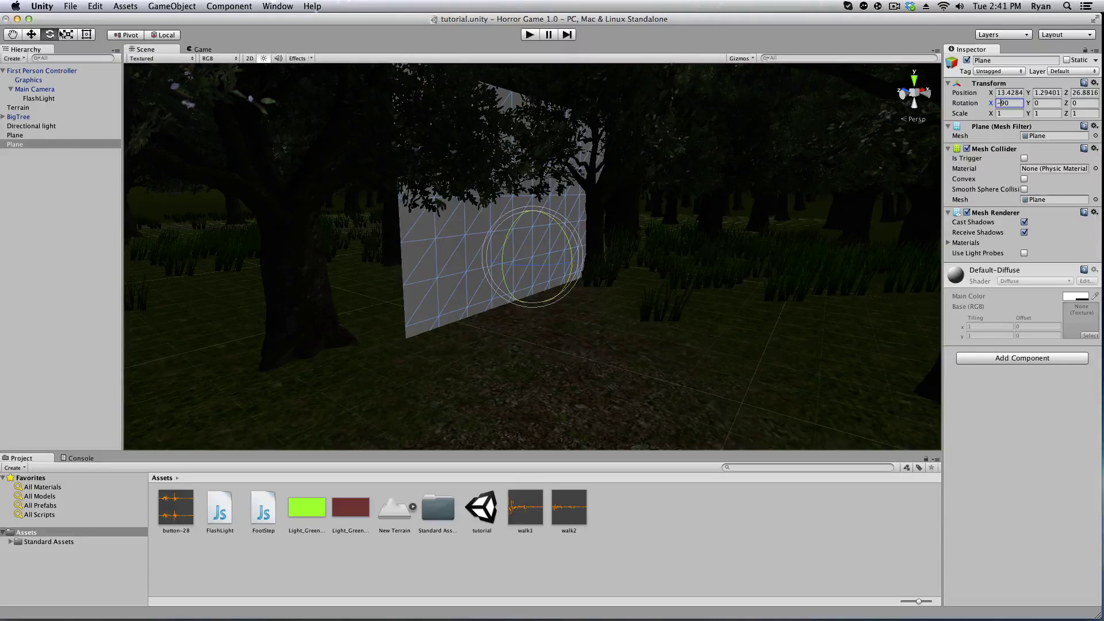
Turn the new plane to about 52.62 degrees on Y and move it across the path at about X 8.55, Y 1.29, Z 21.96.
left_click(31, 34)
left_click_drag(583, 263, 376, 278)
left_click(50, 35)
left_click(31, 35)
left_click_drag(540, 194, 333, 208, "alt")
left_click_drag(423, 255, 296, 317)
left_click_drag(287, 311, 620, 305, "alt")
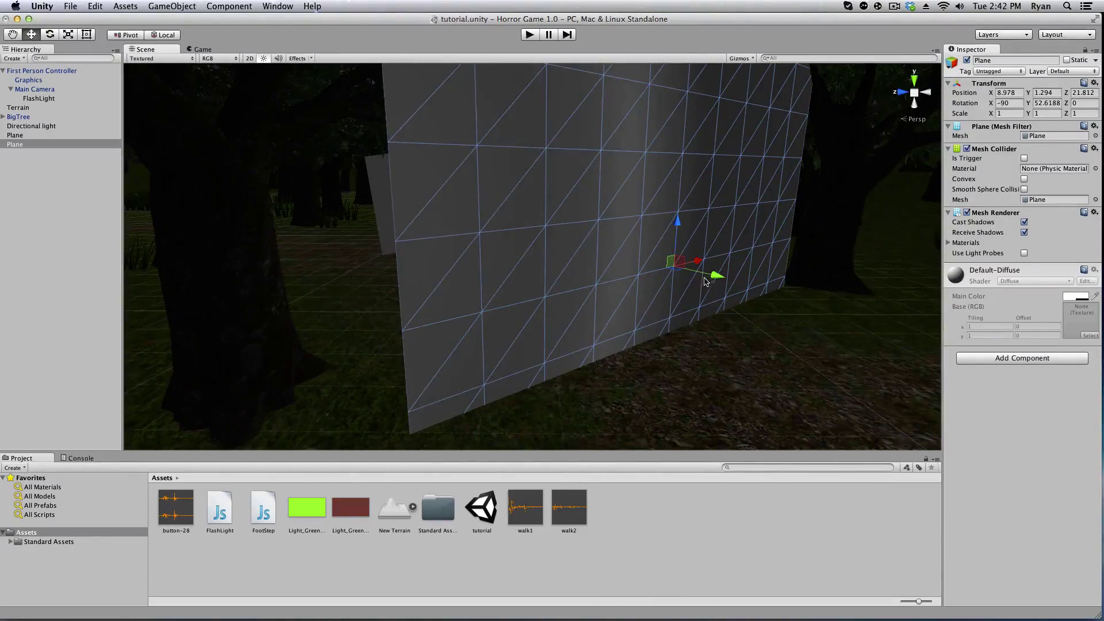
mouse_move(705, 277)
left_mouse_down()
mouse_move(718, 275)
mouse_move(691, 270)
left_mouse_up()
Scale the new plane uniformly to about 1.93 so it spans the path between the trees.
right_click_drag(690, 270, 574, 276)
key("s")
key("d")
left_click(69, 34)
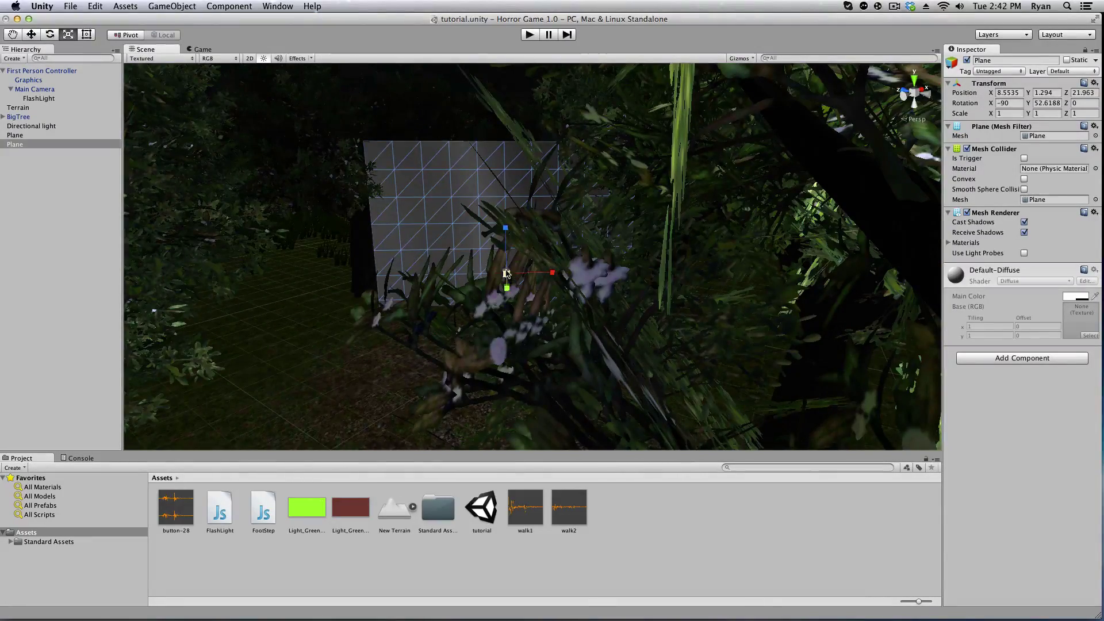
left_click_drag(506, 274, 512, 219)
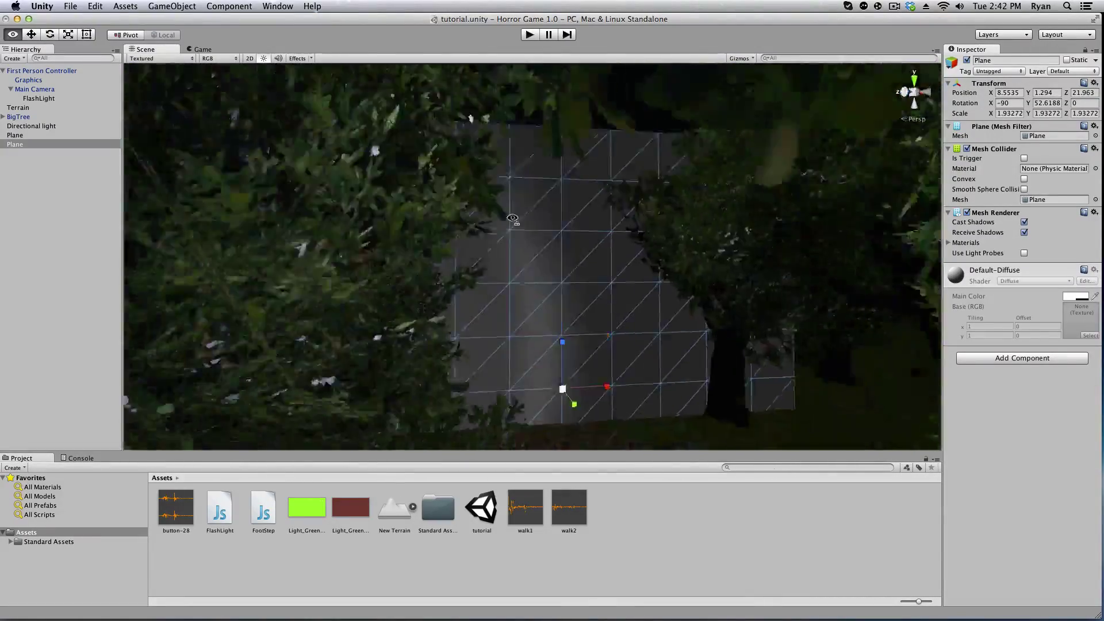
key("w")
right_click_drag(513, 218, 489, 248)
Create a new material in the Assets folder and name it Triggerr.
left_click(676, 538)
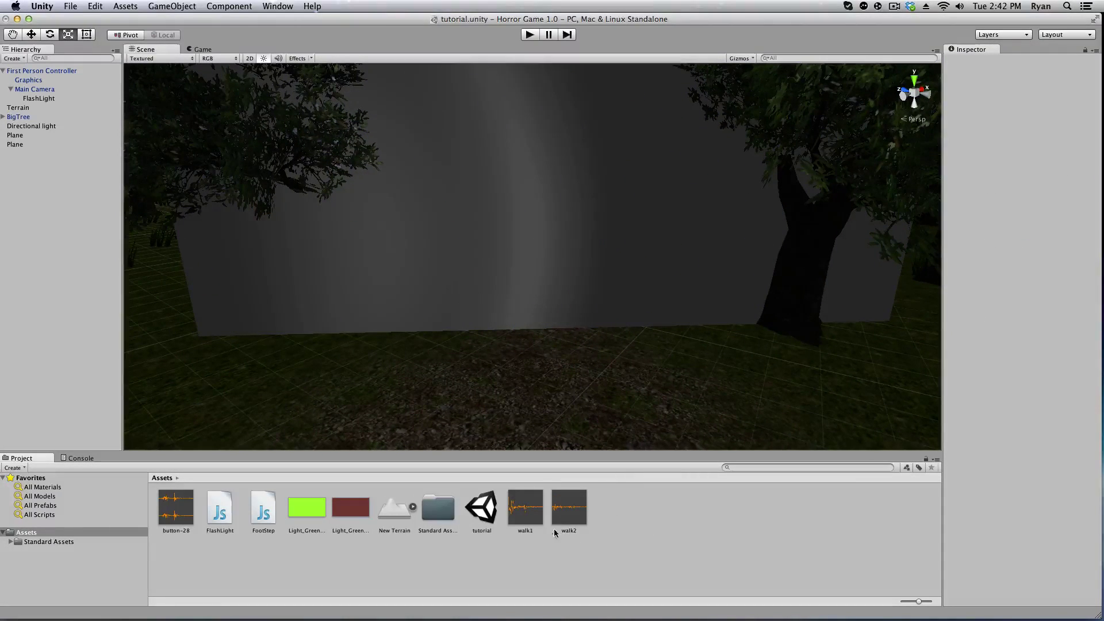
right_click(632, 513)
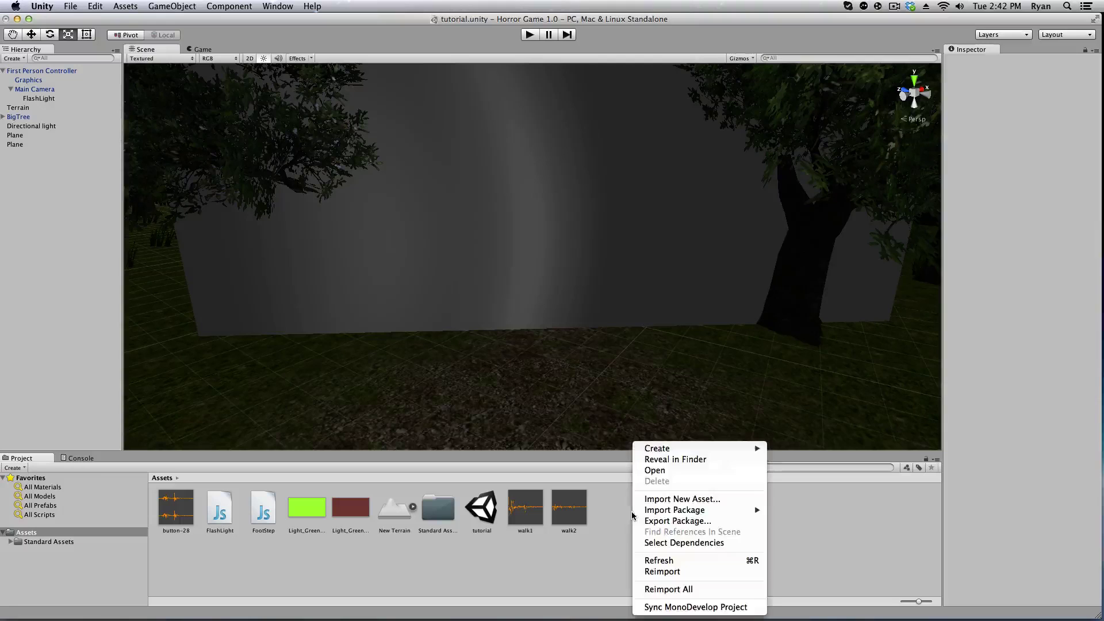
mouse_move(670, 449)
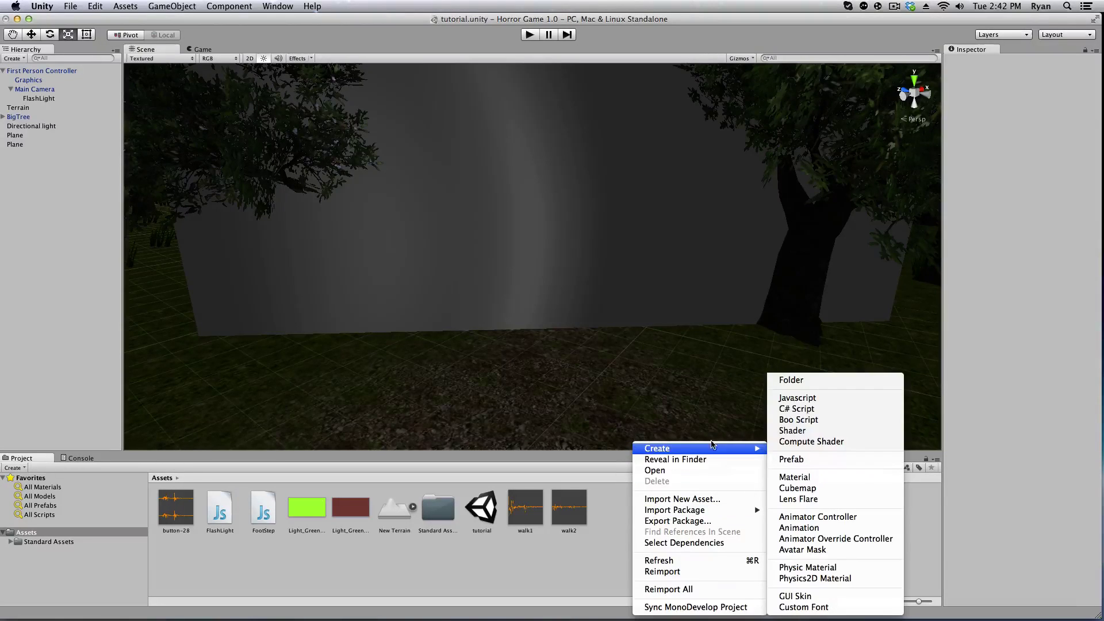
left_click(794, 477)
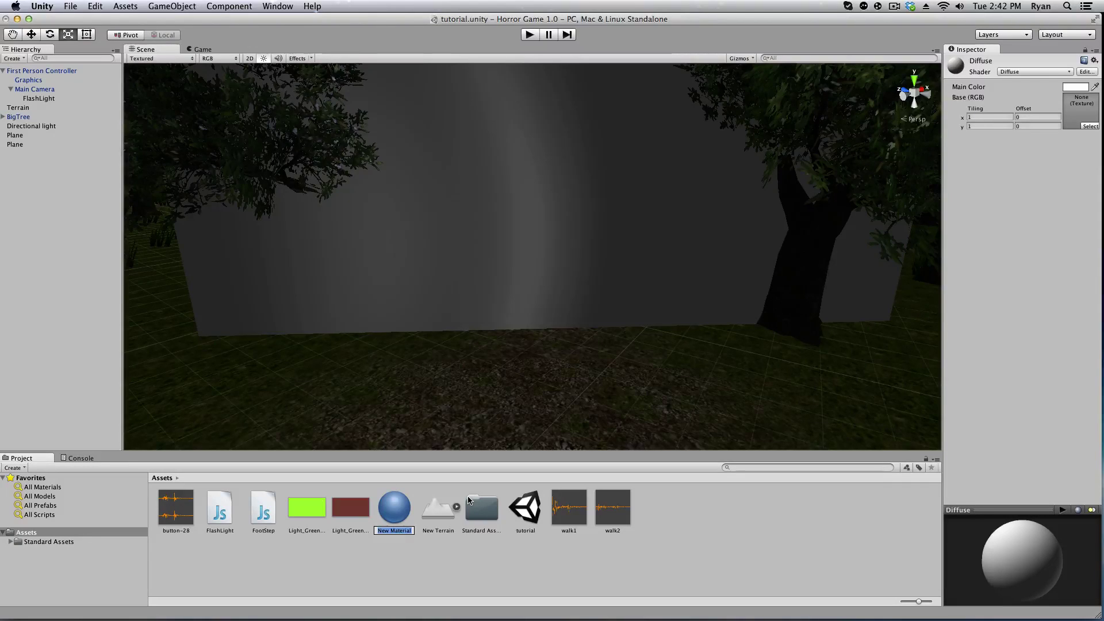
type("ggerr")
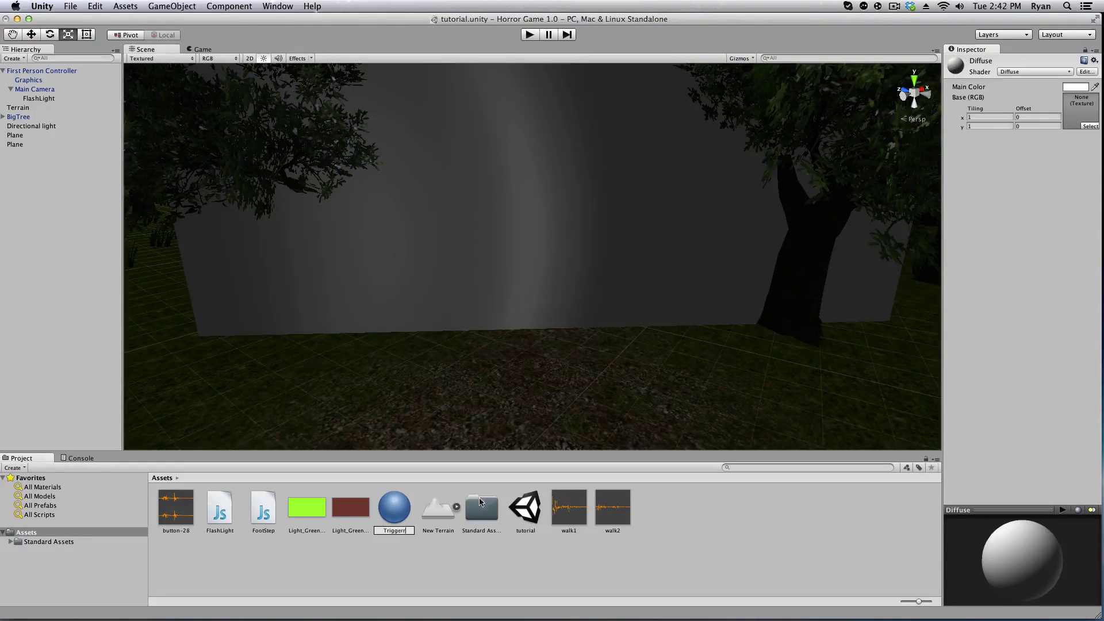
key("Return")
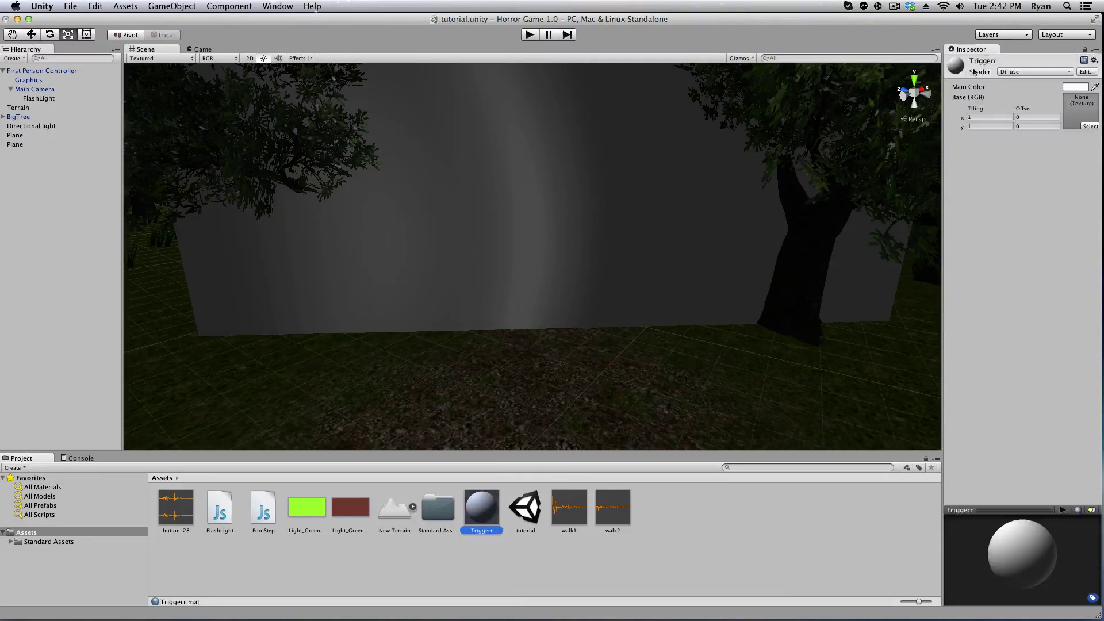
Set the Triggerr material's main color to bright turquoise, RGB 2, 255, 234, and lower its alpha to about 96.
left_click(1074, 88)
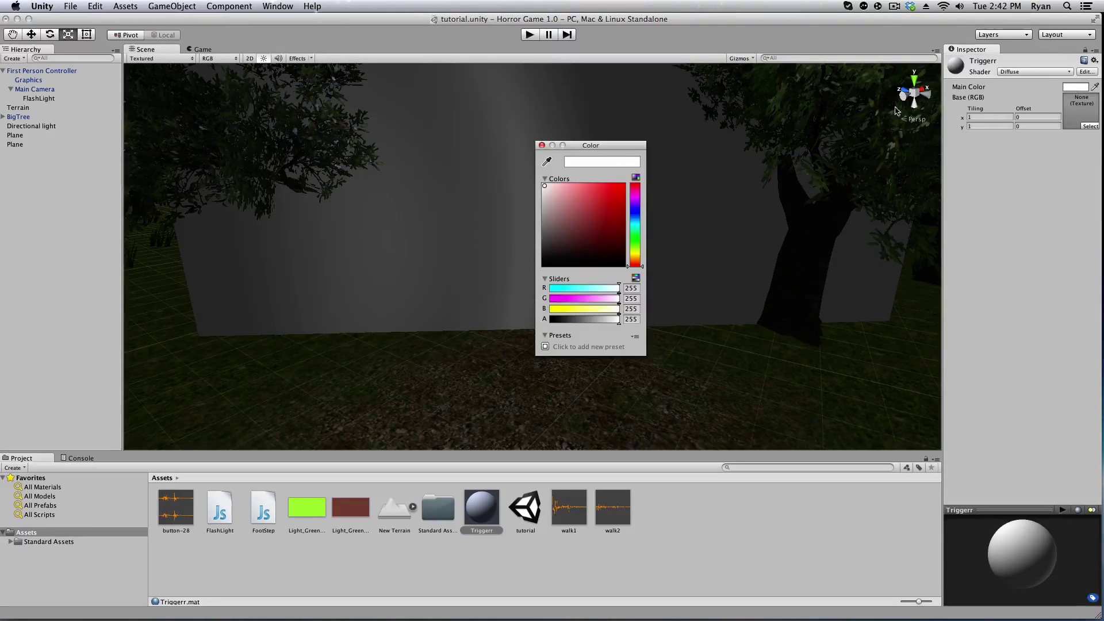
left_click_drag(641, 205, 637, 226)
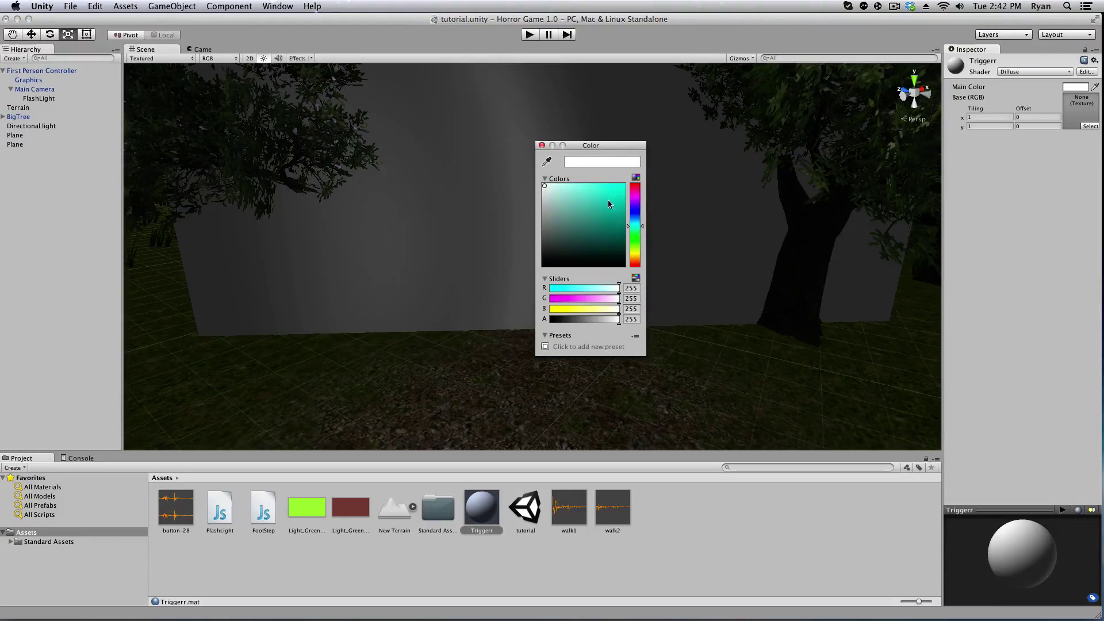
left_click(621, 185)
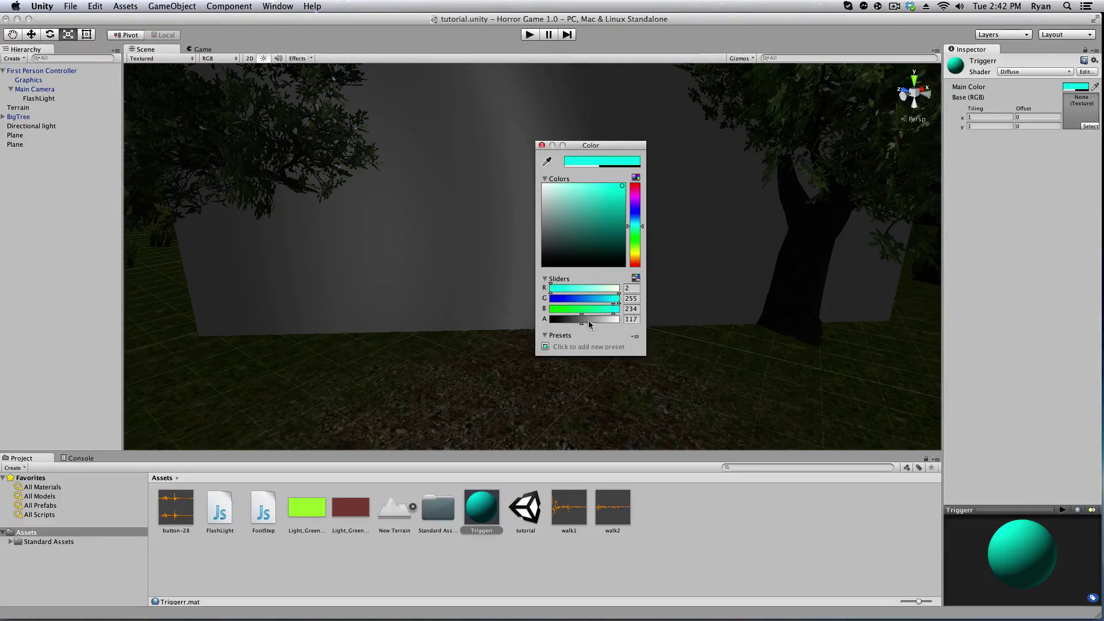
left_click_drag(600, 323, 580, 322)
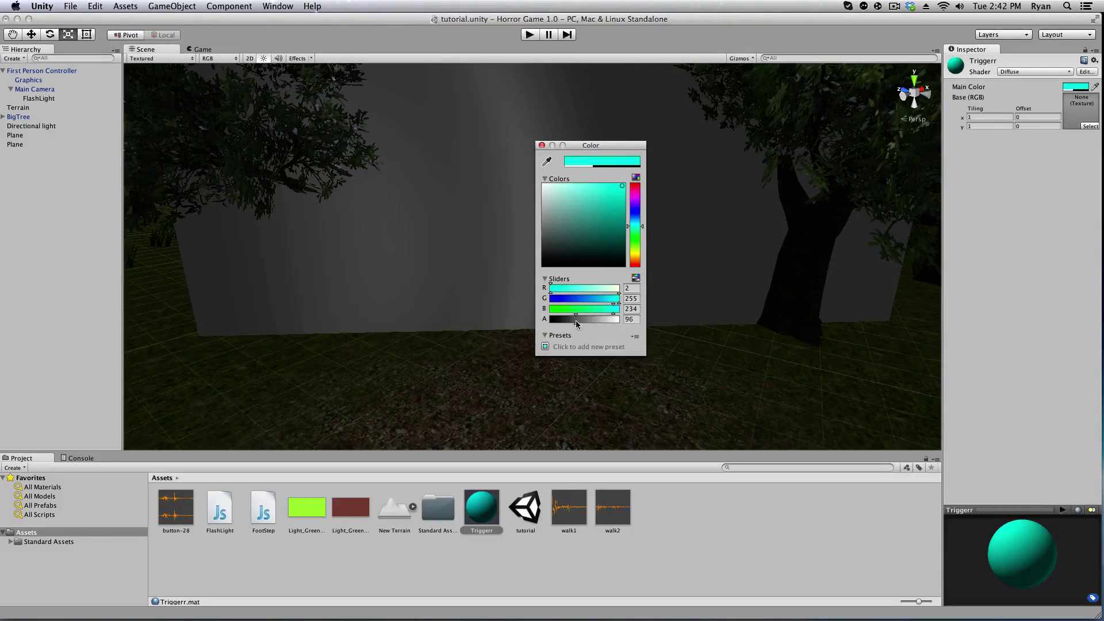
left_click(542, 146)
Apply the Triggerr material to the large plane across the path and select that plane.
left_click_drag(482, 506, 506, 296)
left_click_drag(581, 325, 584, 283, "alt")
left_click(584, 284)
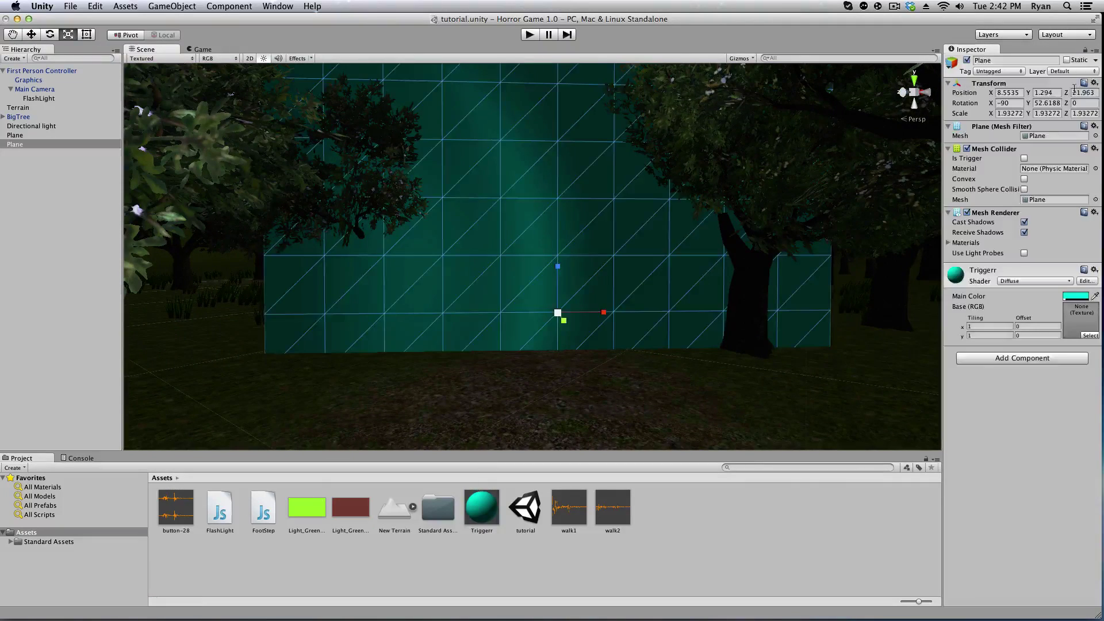
Reduce the Triggerr material's main color alpha to 0 and change the color to a paler, muted turquoise.
left_click(481, 509)
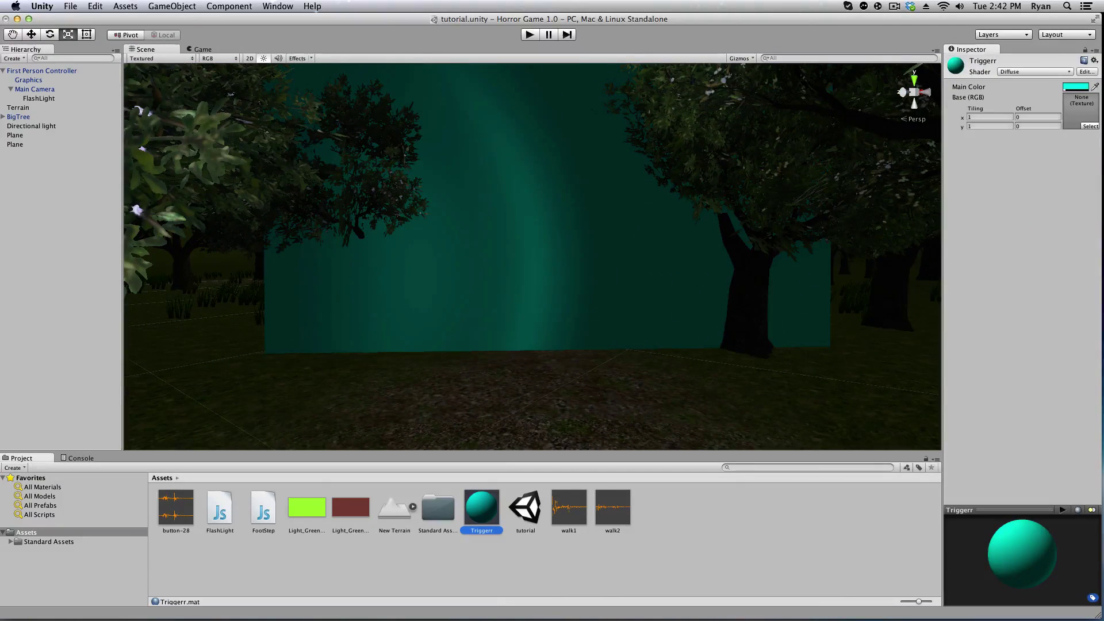
left_click(1070, 89)
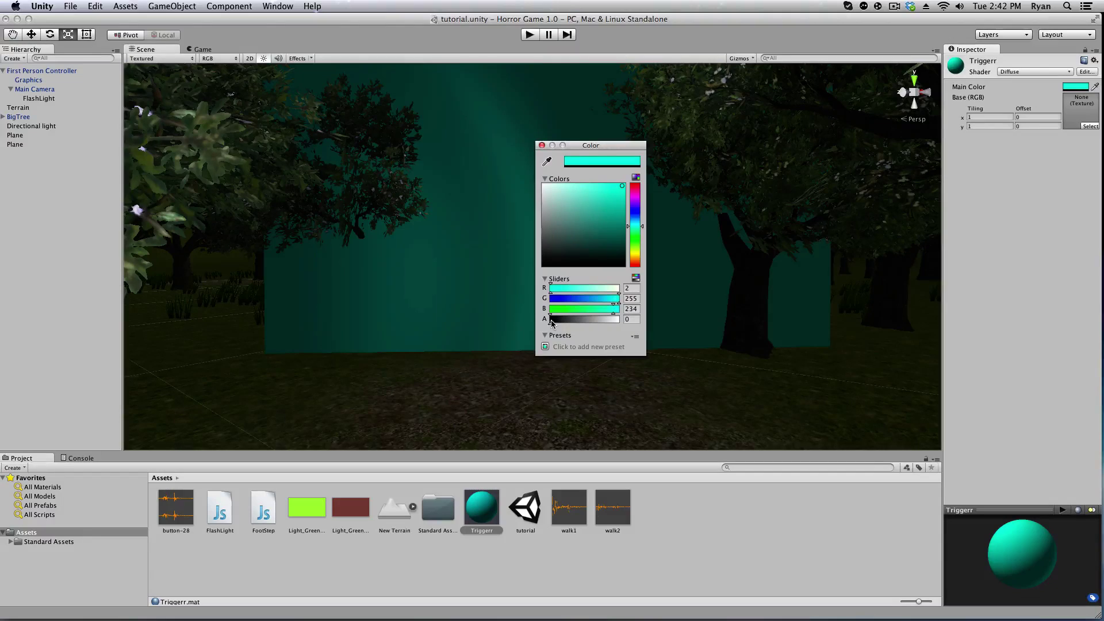
mouse_move(566, 193)
left_mouse_down()
mouse_move(549, 198)
mouse_move(580, 198)
left_mouse_up()
left_click(541, 146)
right_click_drag(575, 230, 547, 280)
left_click_drag(547, 282, 586, 302, "alt")
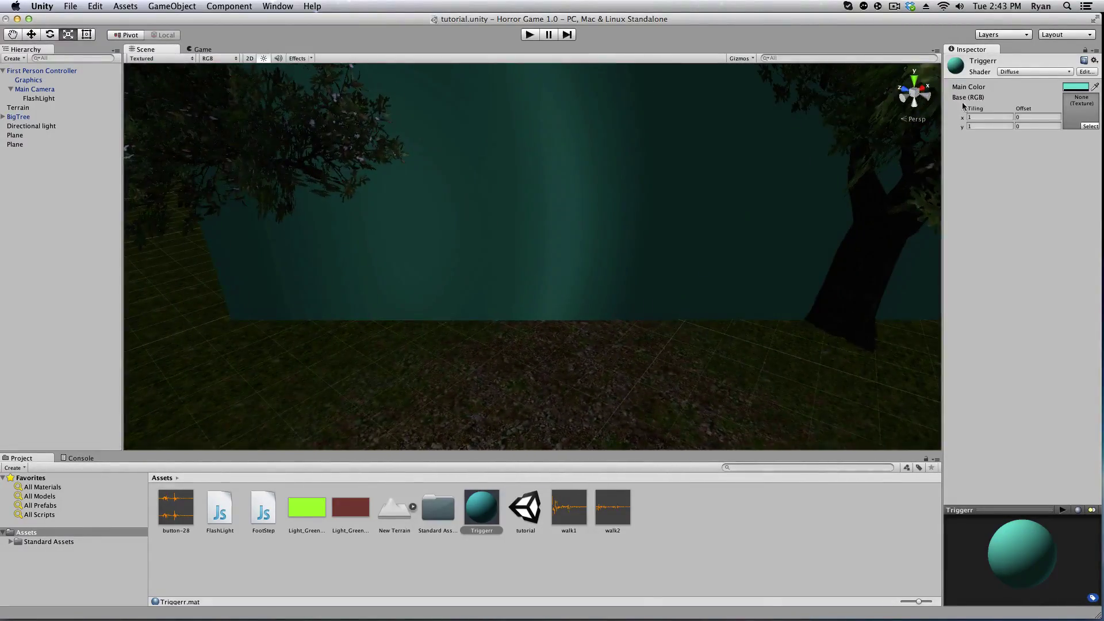
Try the Decal shader on the Triggerr material and switch it back to Diffuse.
left_click(1008, 71)
left_click(1015, 104)
left_click(1011, 73)
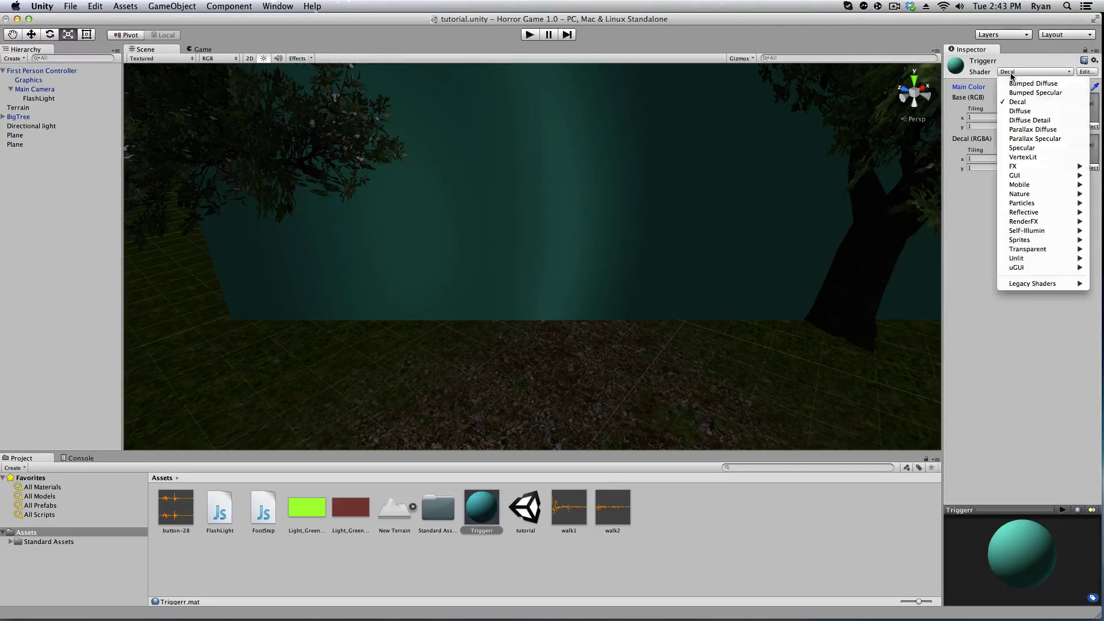
left_click(1014, 113)
Examine the turquoise plane across the path from several angles and from above the trees.
left_click_drag(575, 195, 609, 171, "alt")
right_click_drag(610, 171, 996, 189)
left_click_drag(997, 193, 460, 273, "alt")
left_click(670, 572)
left_click_drag(566, 296, 575, 236, "alt")
key("w")
right_click_drag(575, 236, 586, 205)
left_click_drag(586, 205, 601, 244, "alt")
left_click(601, 243)
Create a Javascript asset named Trig in the Assets folder and open it in MonoDevelop.
left_click(708, 508)
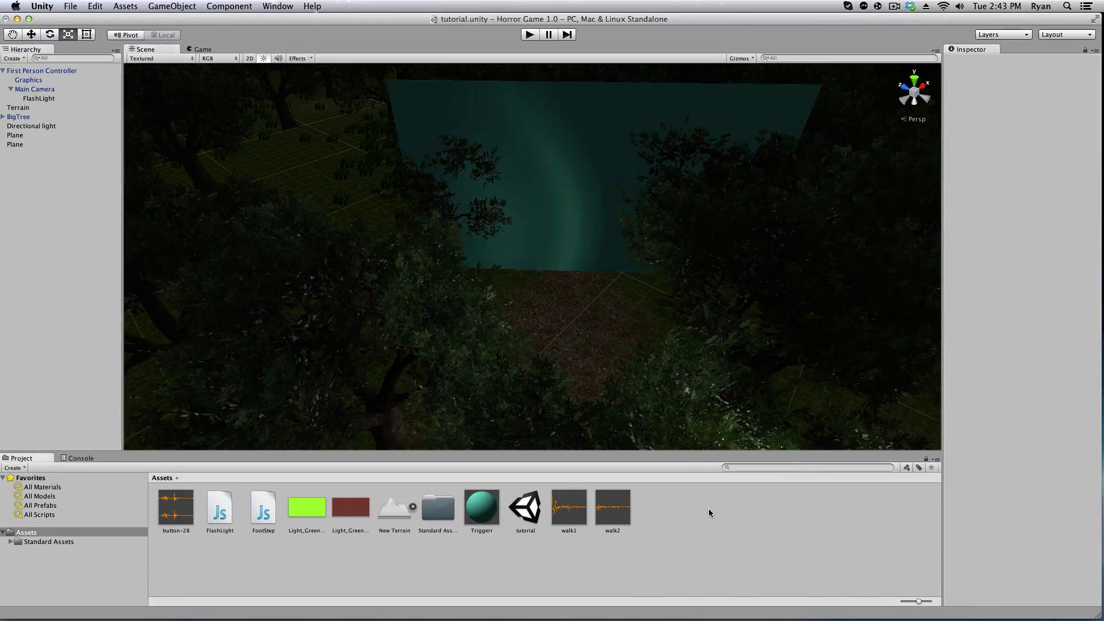
right_click(670, 498)
mouse_move(715, 448)
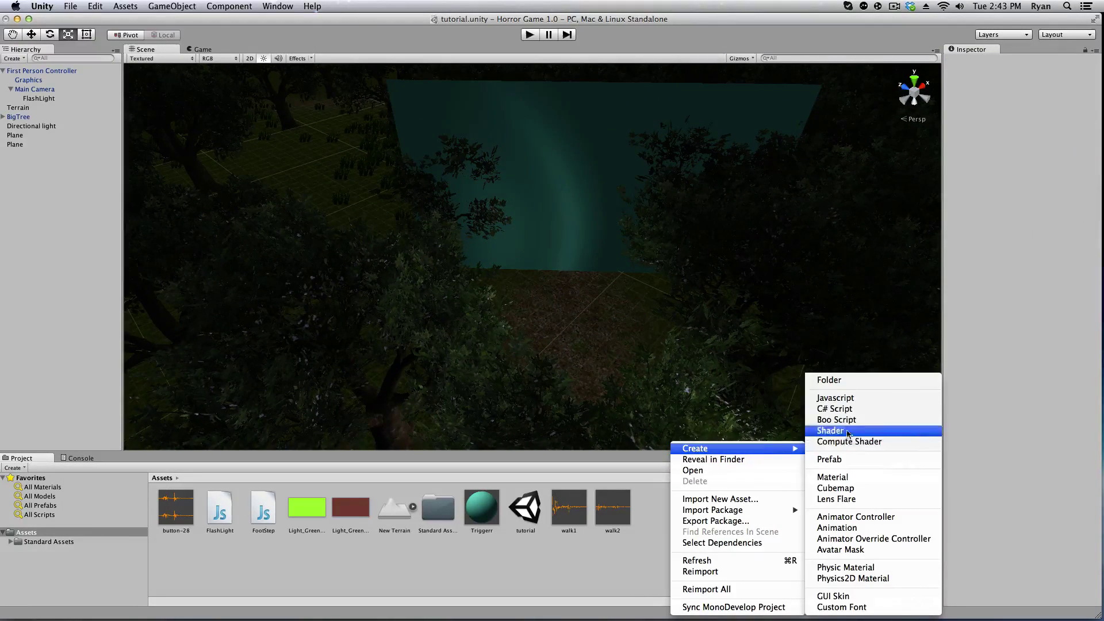
left_click(834, 398)
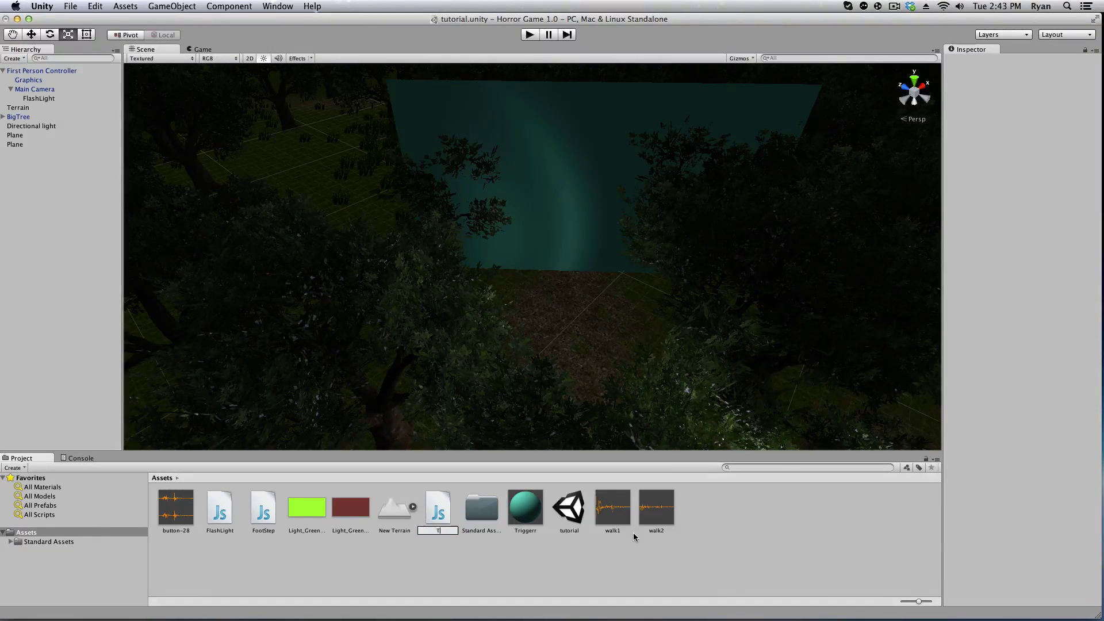
left_click(508, 560)
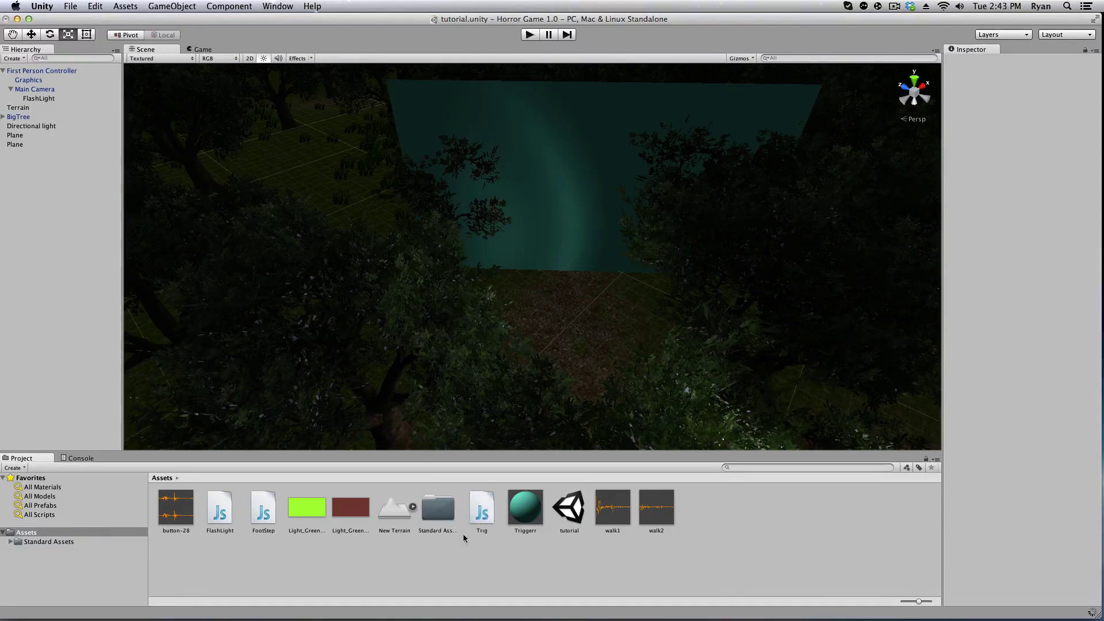
double_click(488, 511)
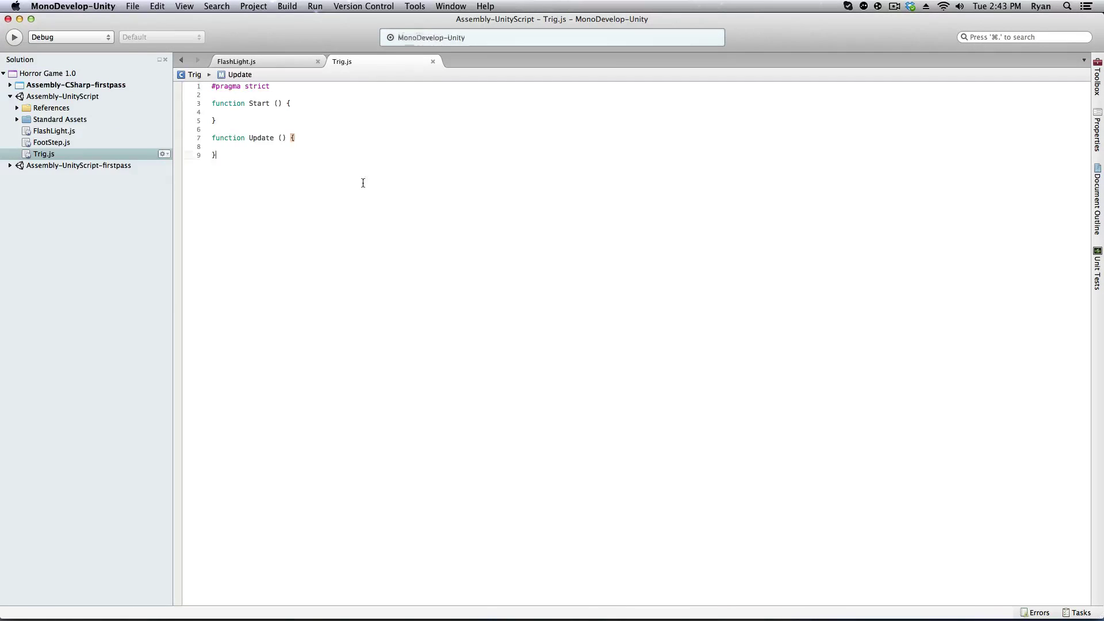
Replace the template code with variables scare (GameObject), played and trig set to false, and scareSound (AudioClip).
left_click_drag(224, 156, 159, 69)
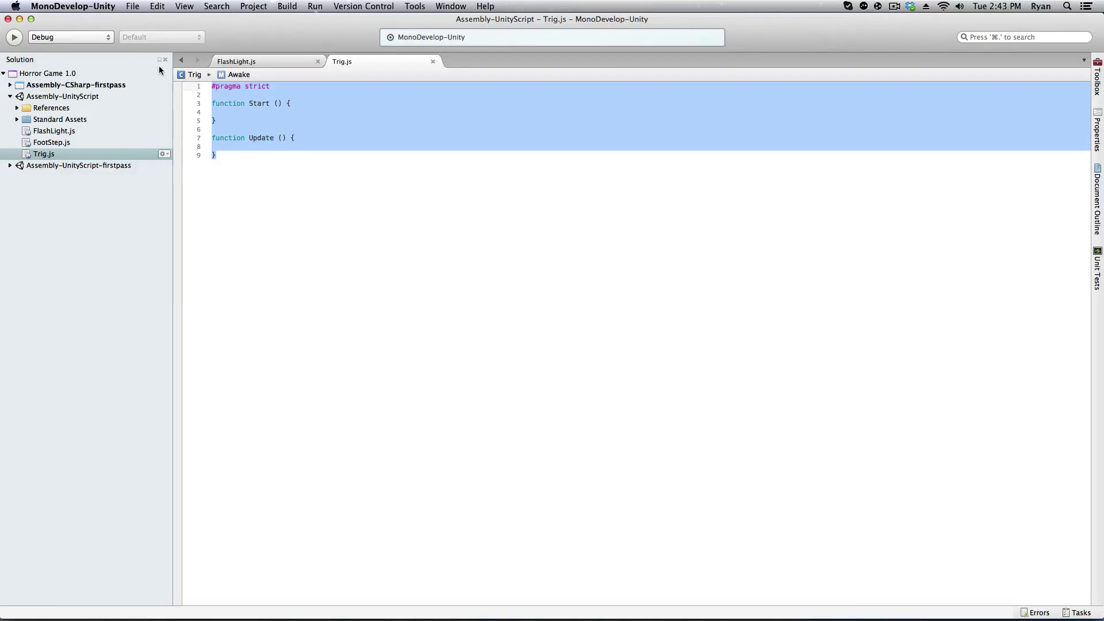
key("BackSpace")
type("var scare : GameObject;")
key("Return")
type("var played = false;")
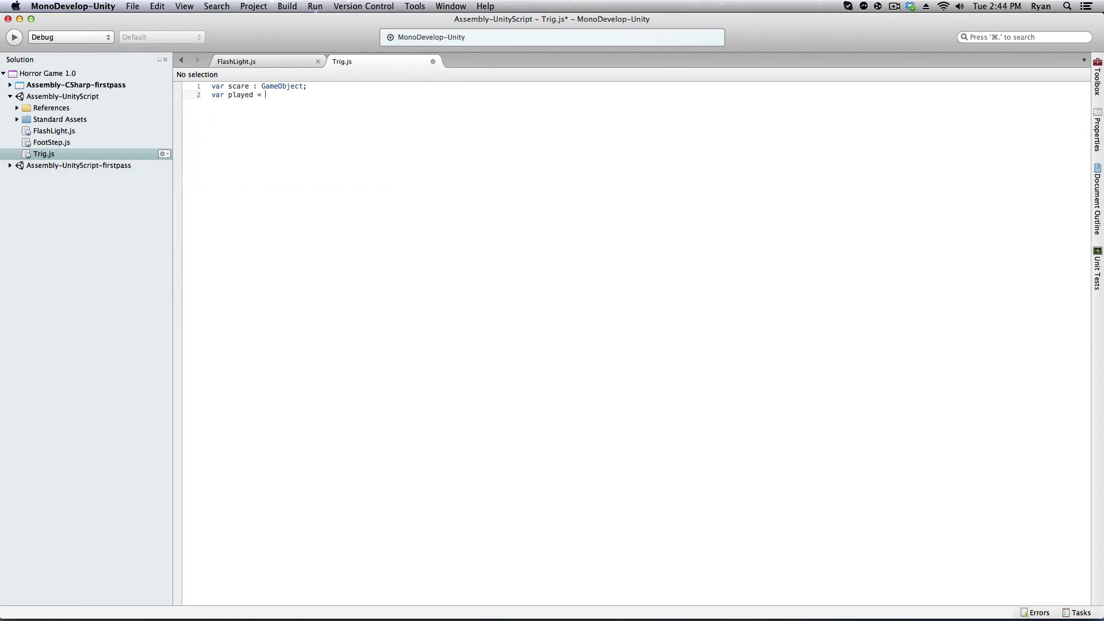
key("Return")
type("var trig = false;")
key("Return")
key("Return")
type("var scareso")
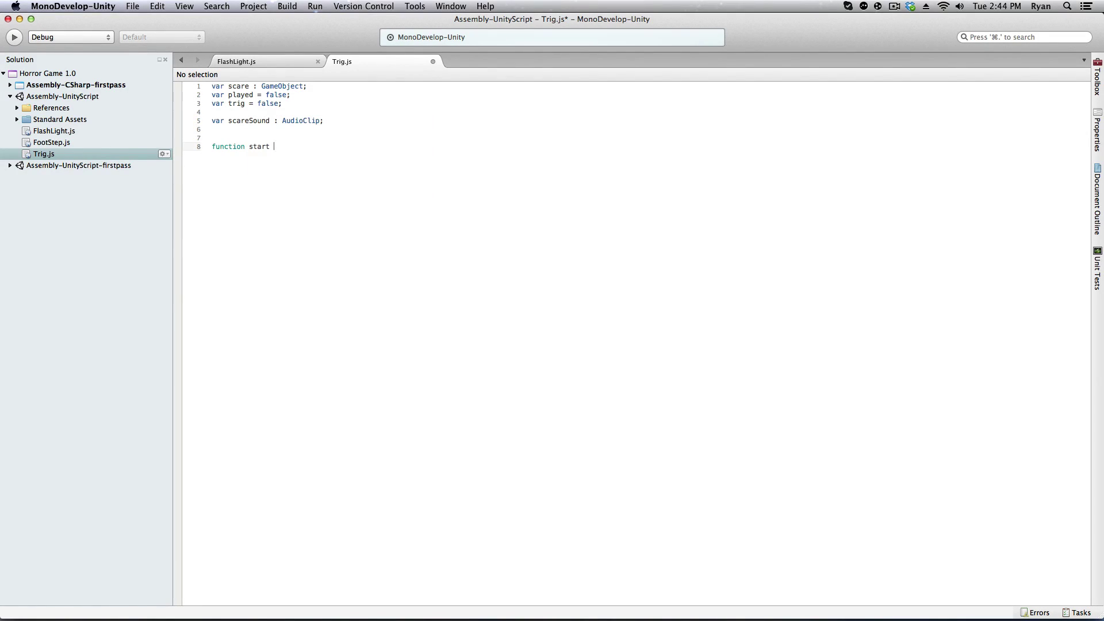
Write a start function that sets player and face.renderer.enabled to false, without blank lines inside it.
type("= false;")
key("Return")
type("face.renderer.")
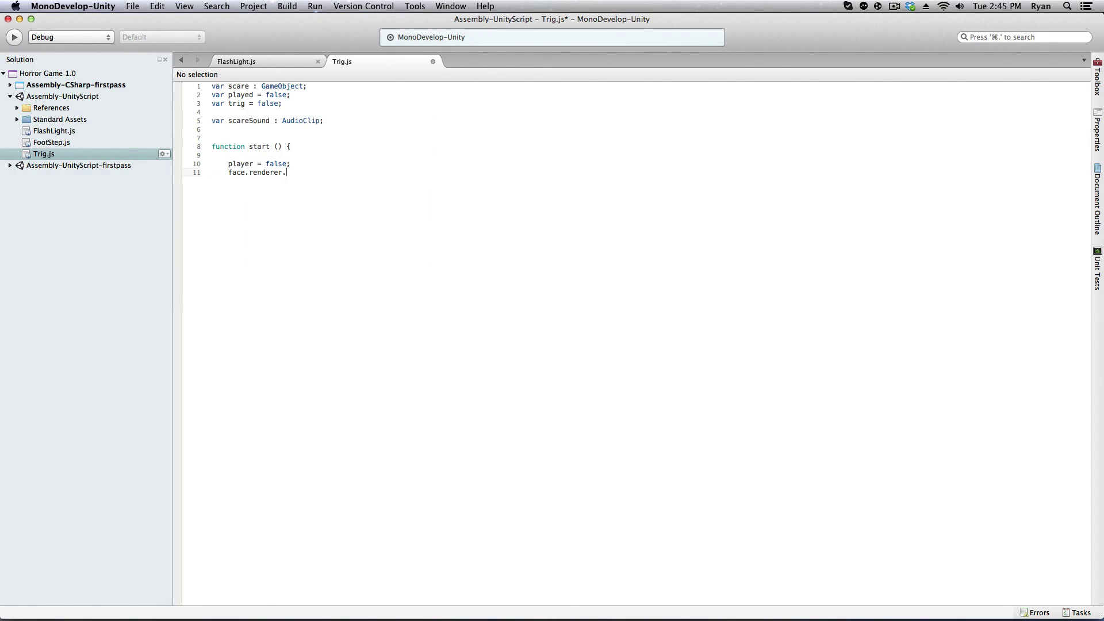
type("}")
left_click(228, 155)
key("BackSpace")
left_click(229, 181)
key("BackSpace")
key("BackSpace")
key("End")
Add a function OnTriggerEnter (other : Collider) that sets trig to true.
key("Return")
key("Return")
type("function OnTriggerEnter (other : Collider) {")
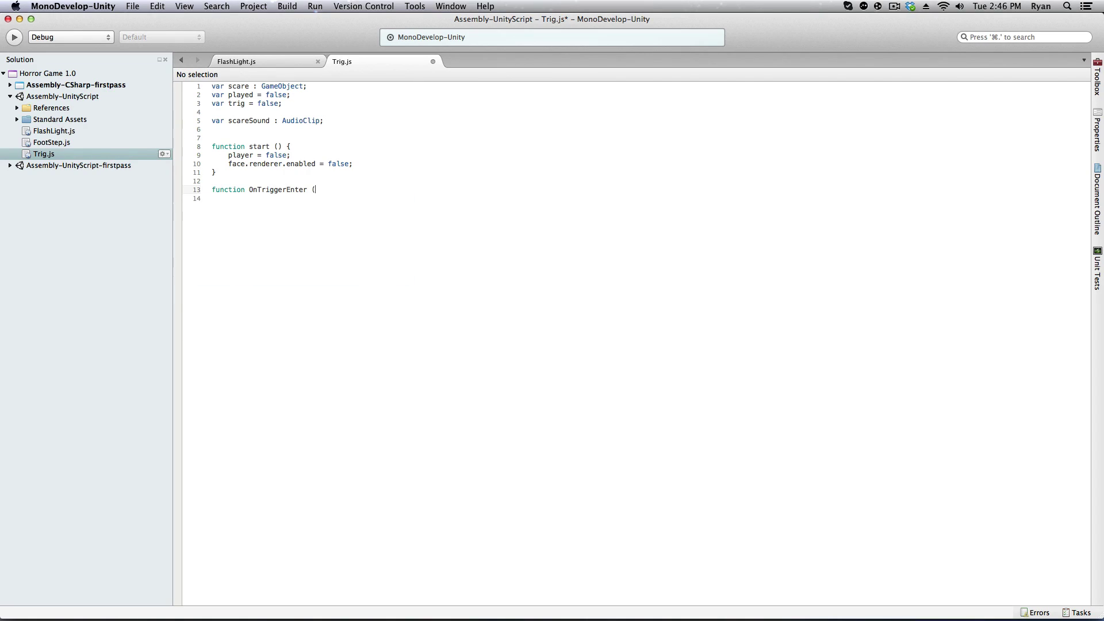
key("Return")
key("Tab")
type("trig = true;")
key("Return")
type("}")
Add an Update function that, if trig is true, sets face.renderer.enambled to true and calls removeovertime and sound.
key("Return")
key("Return")
type("function Update")
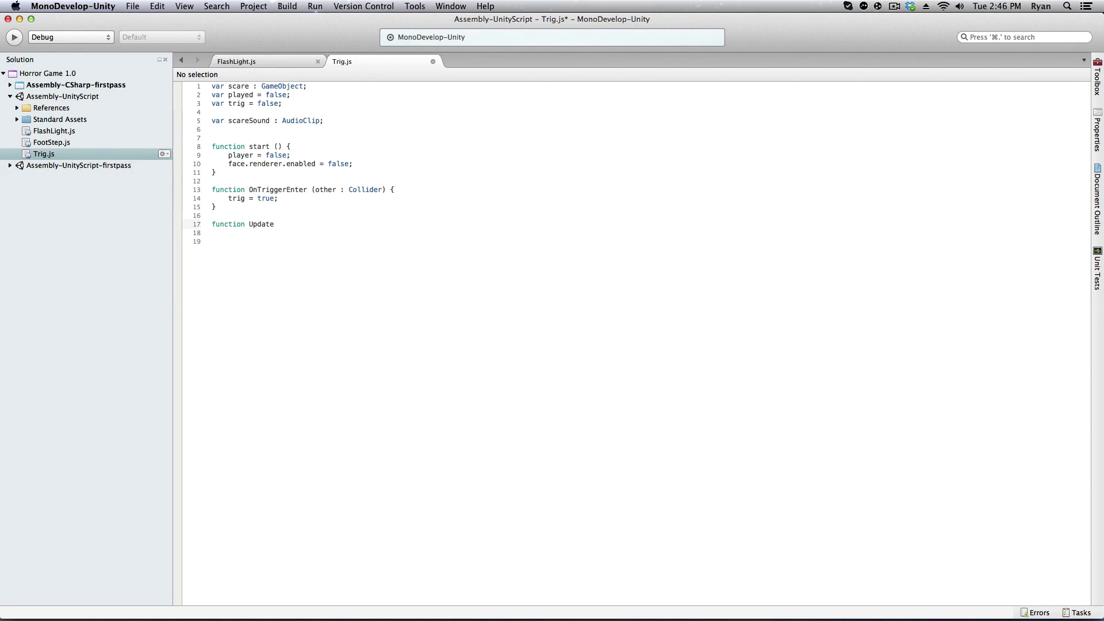
type(" () {     if(trig == true) {")
key("Return")
type("face.renderer.enambled = true")
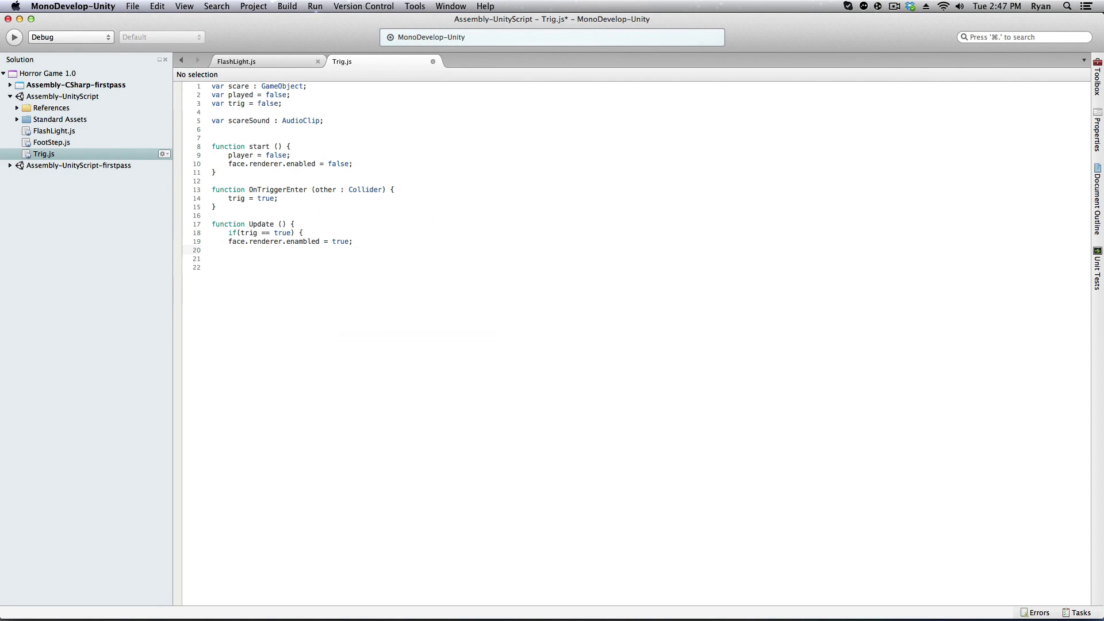
type("removeovertime ();")
key("Return")
type("sound();")
key("Return")
type("}")
key("Return")
type("}")
Add a removeovertime function with yeild WaitForSeconds (0.8) that sets face.renderer.enabled to false.
key("Return")
key("Return")
type("function removeovertime () {")
key("Return")
type("yeild WaitForSeconds (")
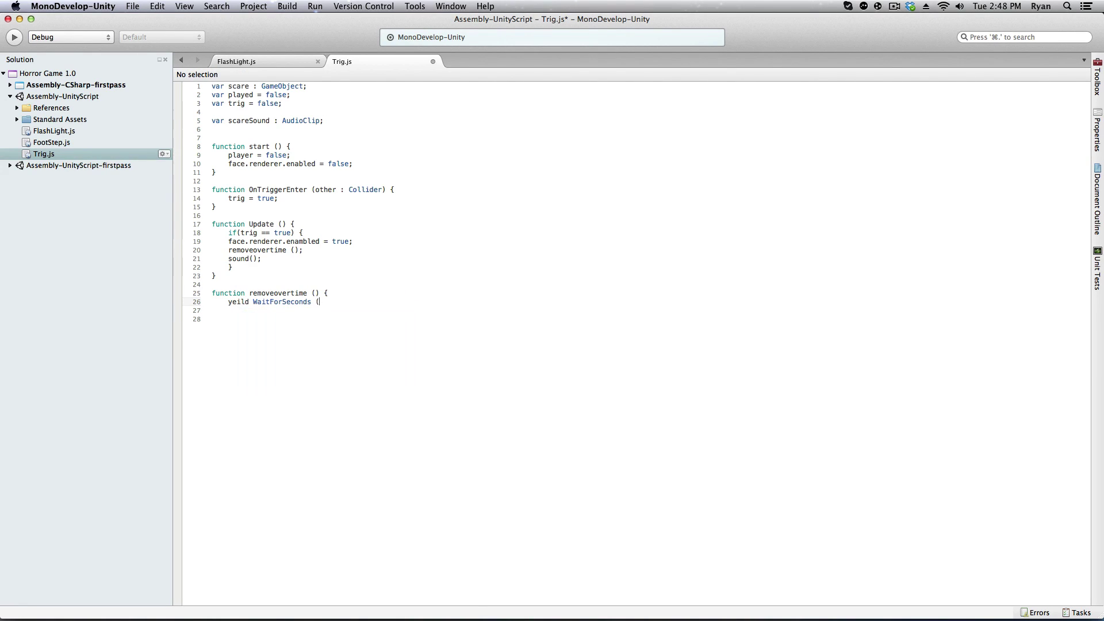
type("0.8);")
key("Return")
type("face.renderer.enabled = false;")
key("Return")
type("}")
Add a sound function that, if not played, sets played to true and calls audio.PlayOneShot(scareSound).
key("Return")
type("function s")
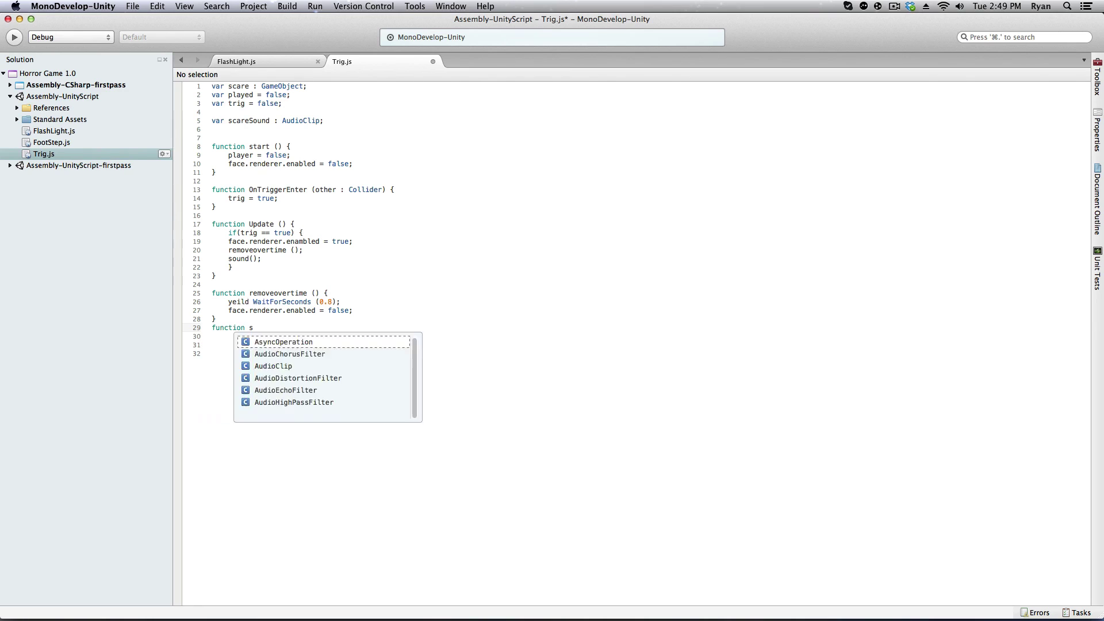
type("ound () {")
key("Return")
type("if (!played) {")
key("Return")
type("played = true;")
key("Return")
type("audio.")
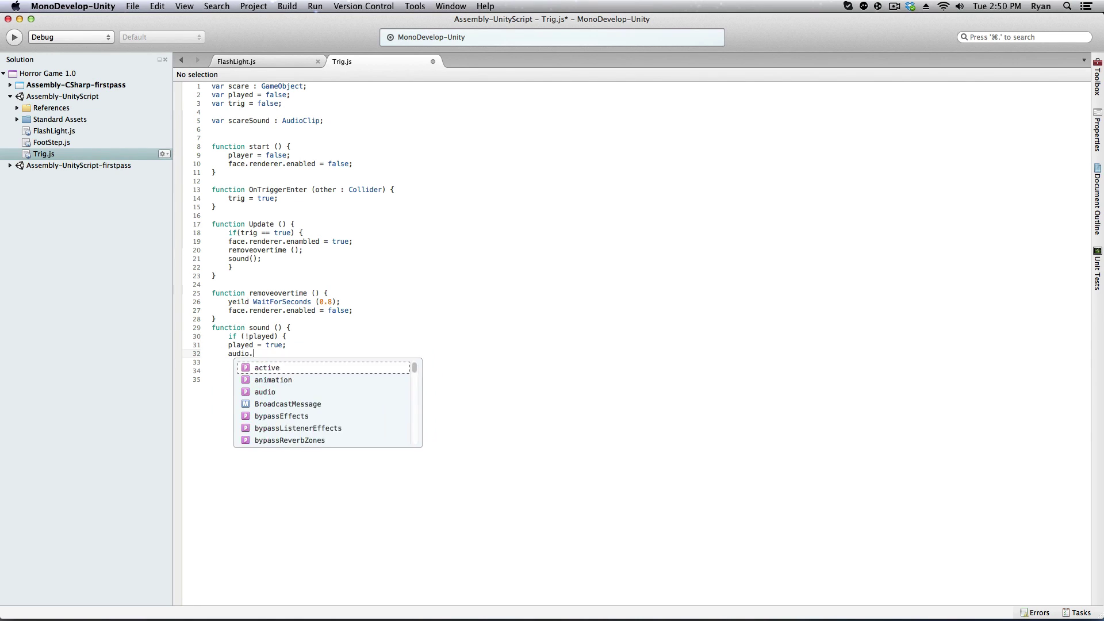
type("PlayOneShot(scareSound);")
key("Return")
type("}")
key("Return")
type("}")
Replace the 0.8 in WaitForSeconds with time and declare the variable time = 0.8 below trig.
left_click(331, 302)
key("BackSpace")
key("BackSpace")
key("BackSpace")
type("time =")
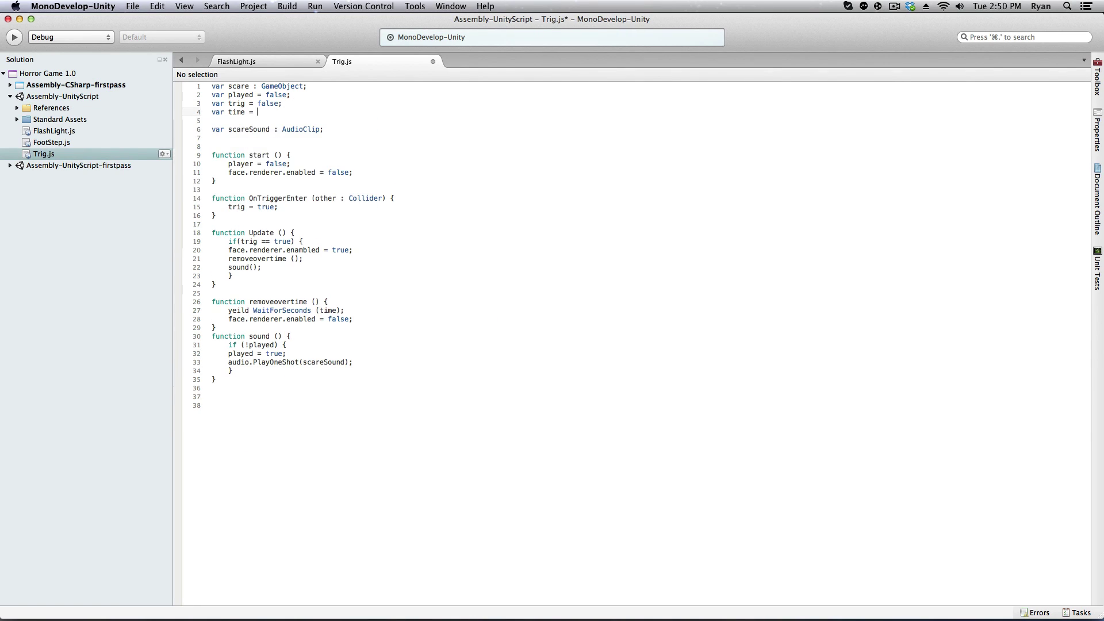
type("0.8;")
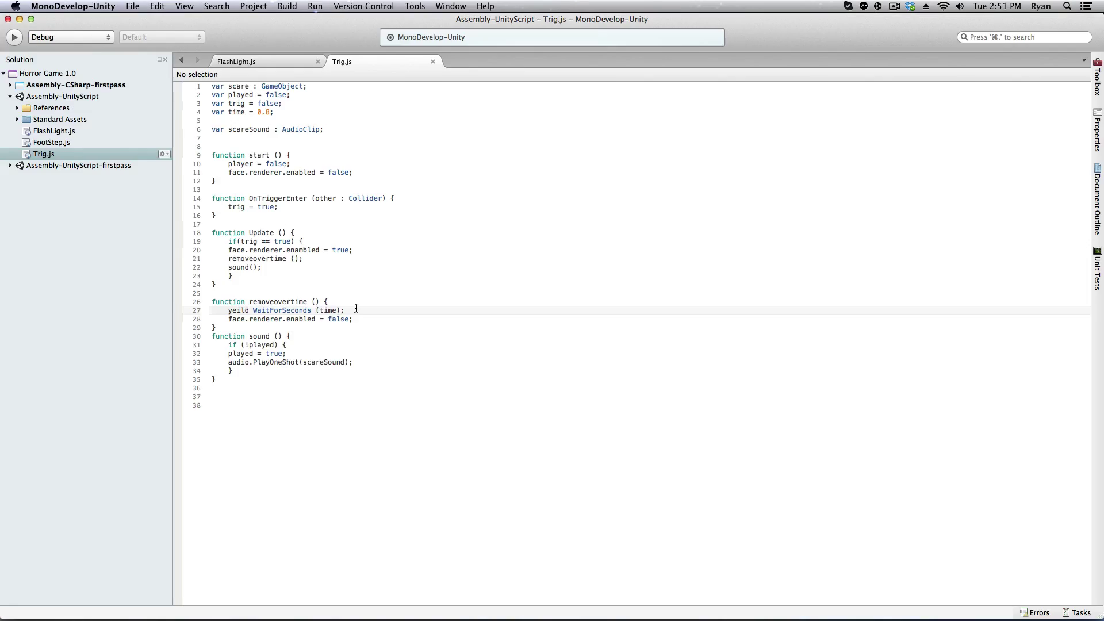
left_click(336, 310)
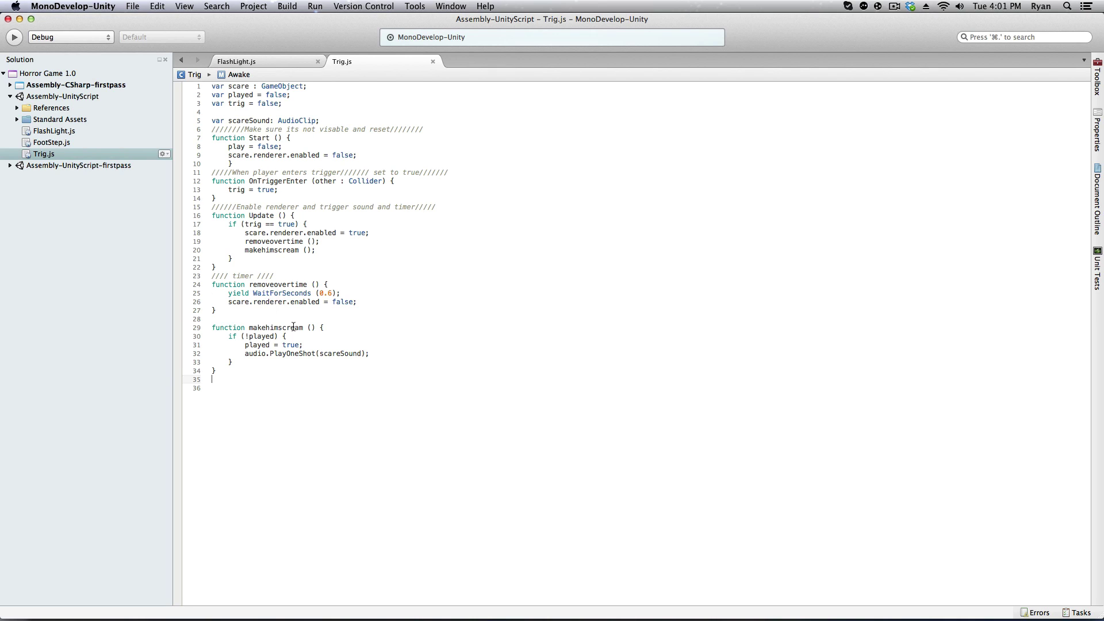
Add the comment "//// sound /////" above the makehimscream function and save the script.
left_click(217, 318)
type("//// sound /////")
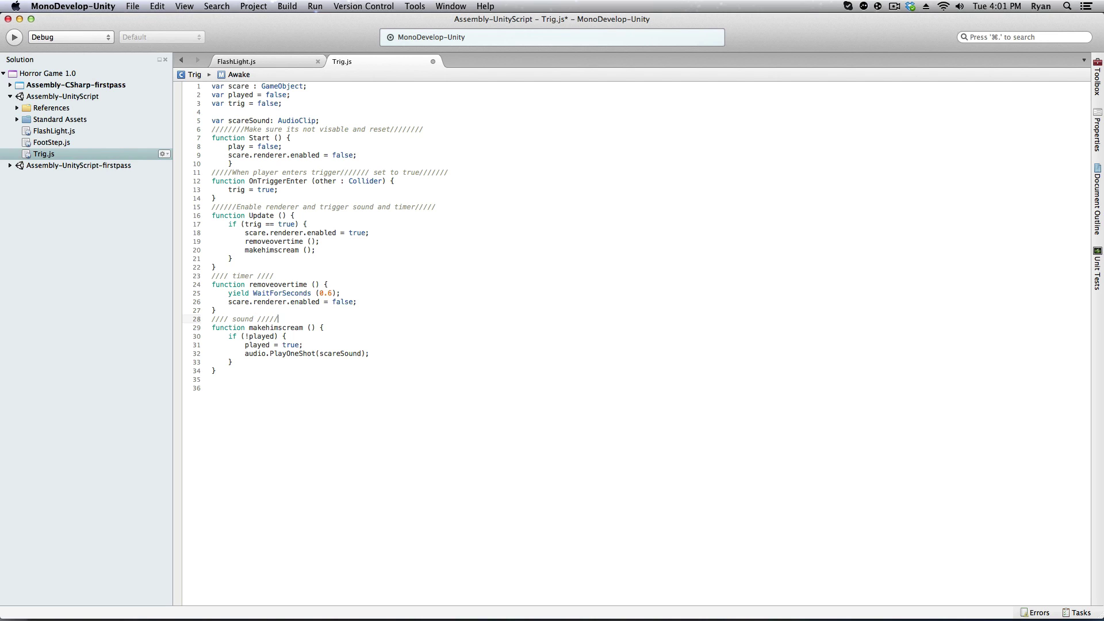
key("super+s")
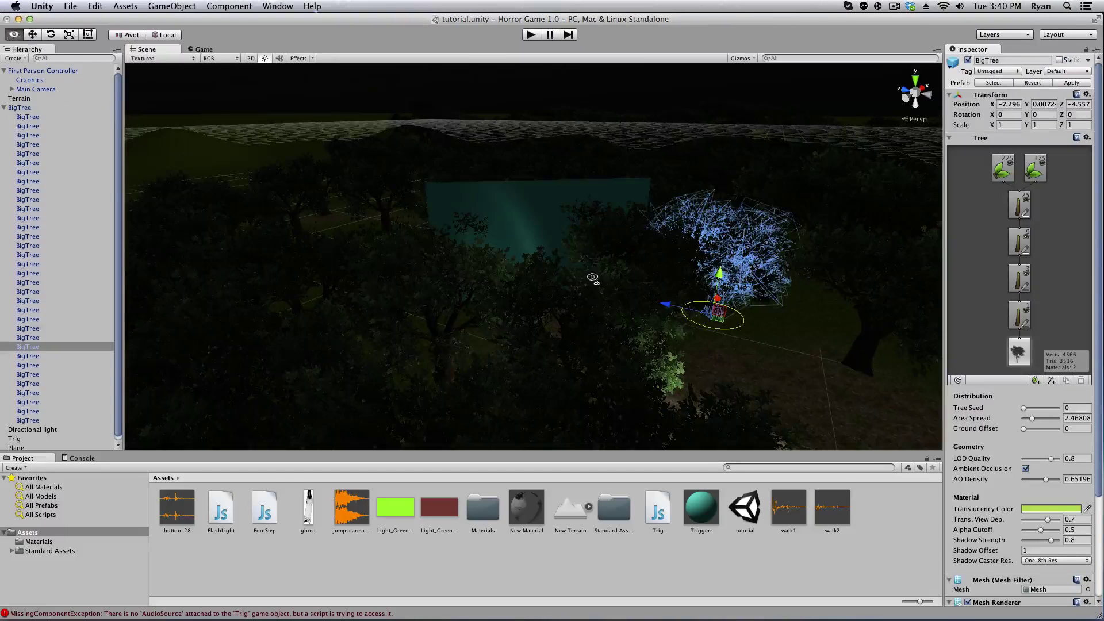
Switch to Unity, select the large turquoise trigger plane across the path and attach the Trig script to it.
left_click_drag(724, 269, 741, 340, "alt")
left_click(741, 339)
left_click_drag(620, 299, 629, 293, "alt")
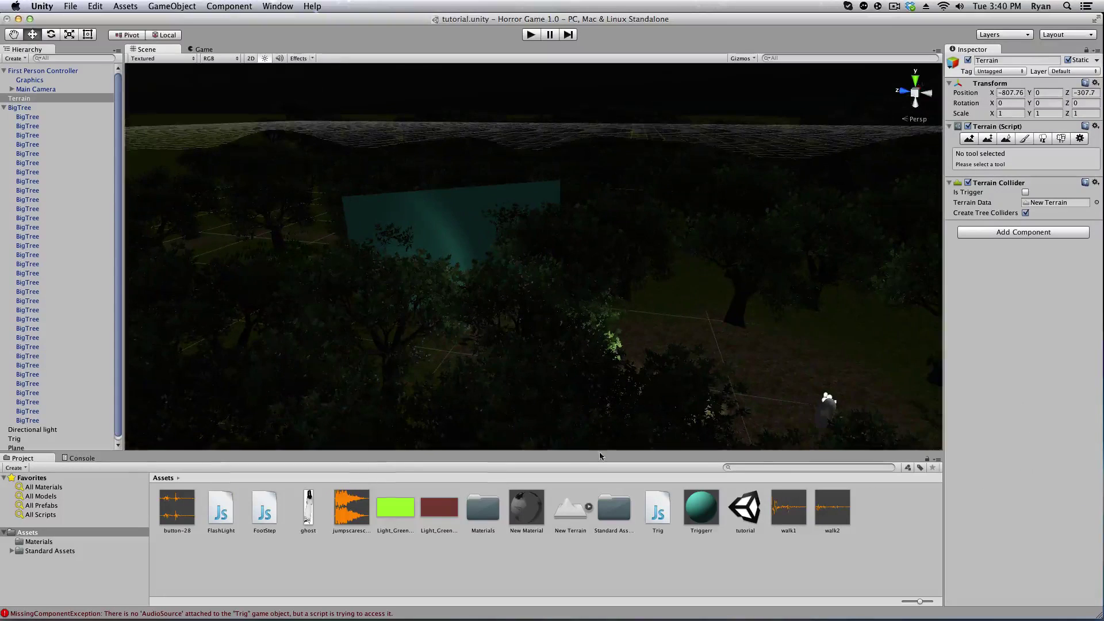
left_click(264, 577)
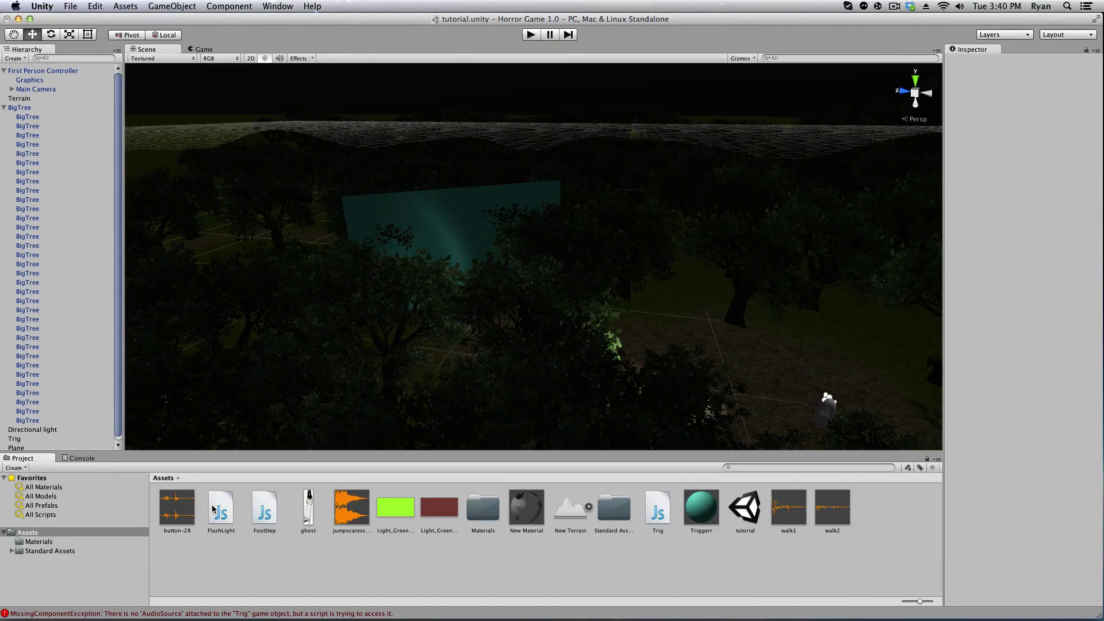
left_click(448, 212)
right_click_drag(494, 395, 449, 393)
scroll(449, 391, "up", 5)
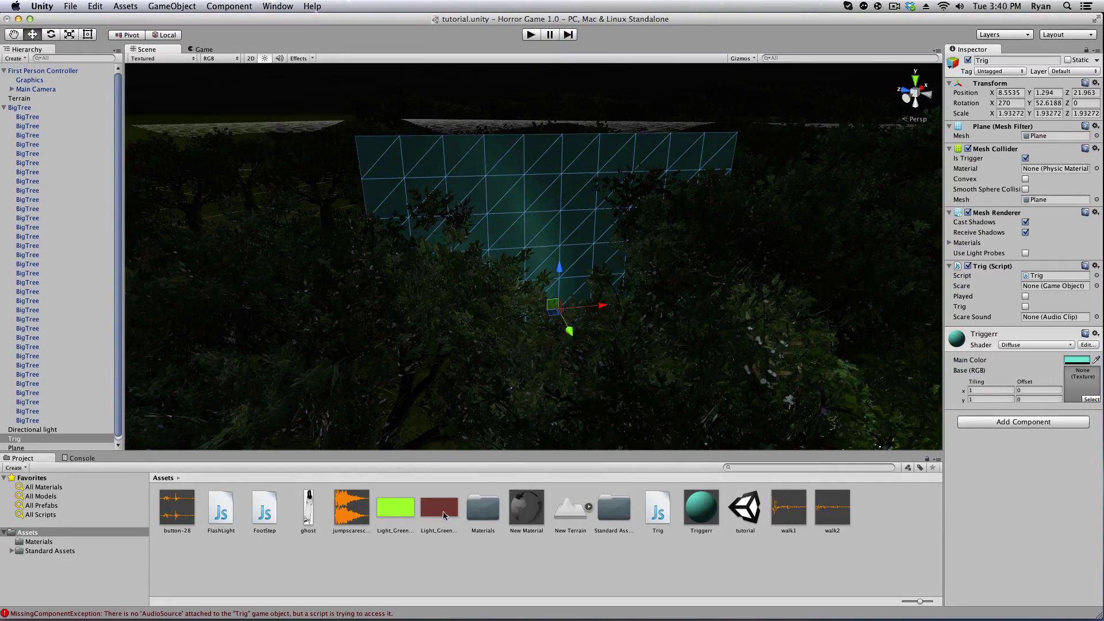
left_click_drag(657, 509, 1000, 470)
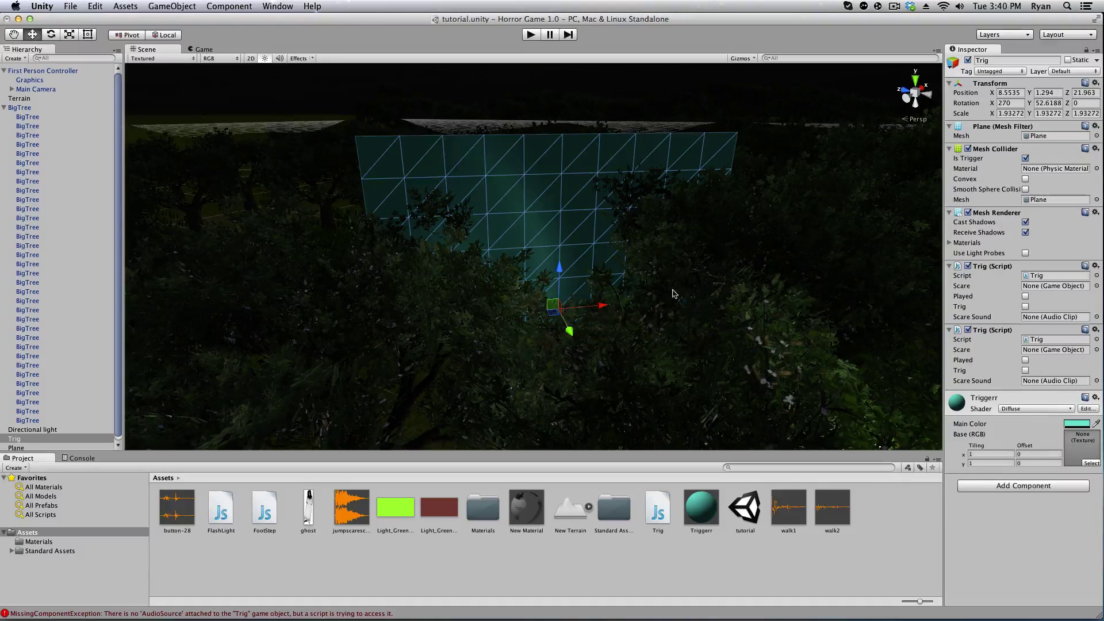
Collapse the BigTree group and assign the Plane beside the tree as Scare in the Trig object's second Trig script.
right_click_drag(617, 278, 532, 257)
key("w")
left_click(510, 254)
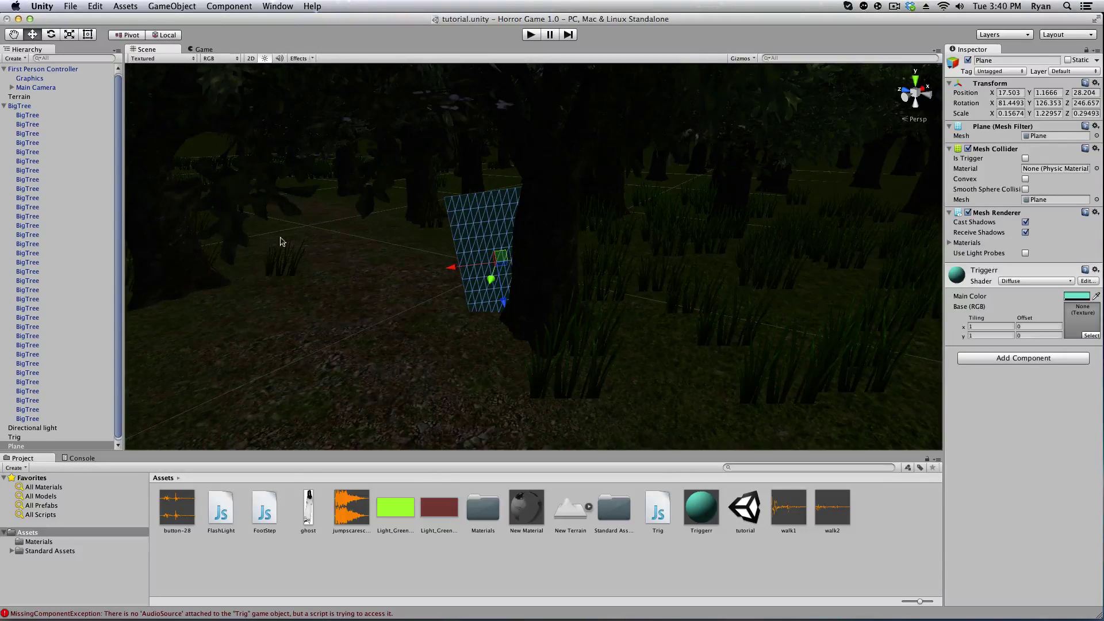
scroll(50, 224, "up", 1)
left_click(4, 108)
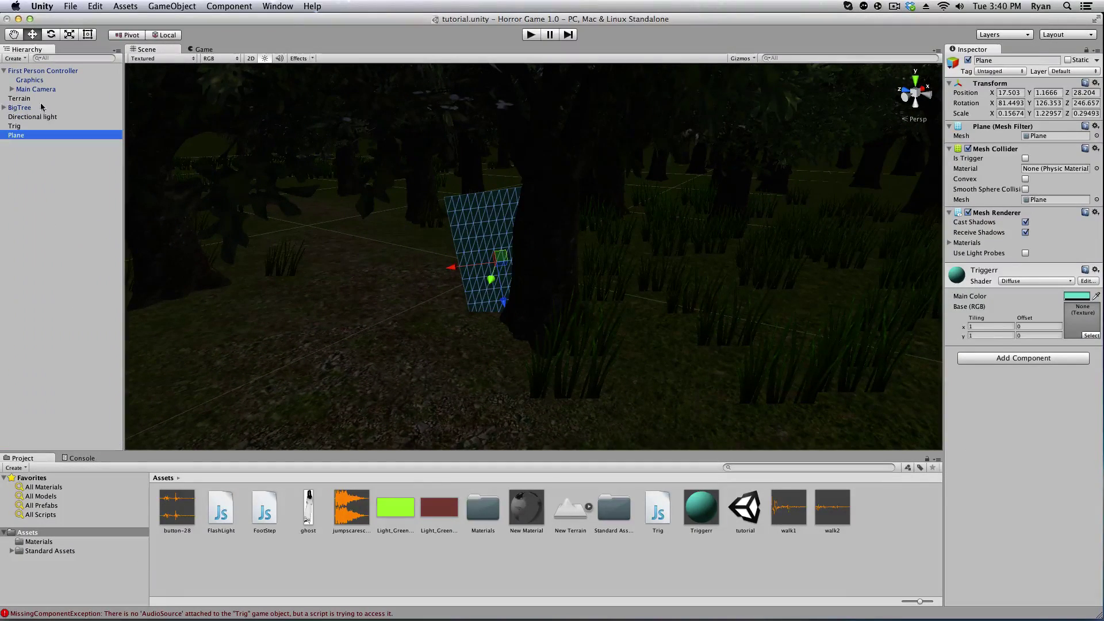
left_click(23, 98)
left_click(24, 127)
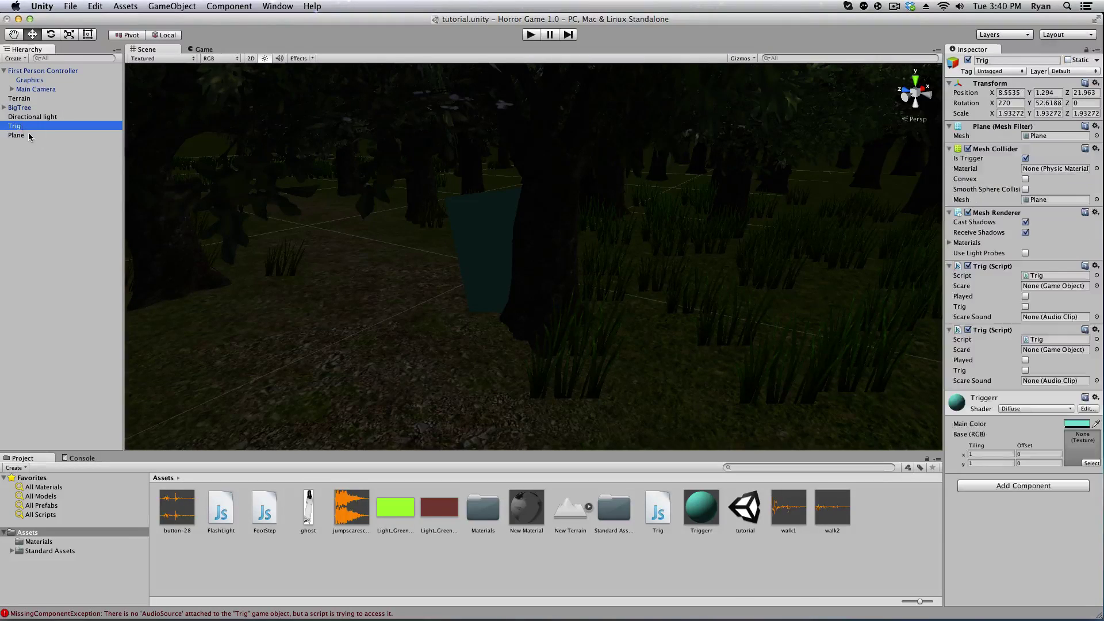
left_click_drag(653, 269, 1062, 349)
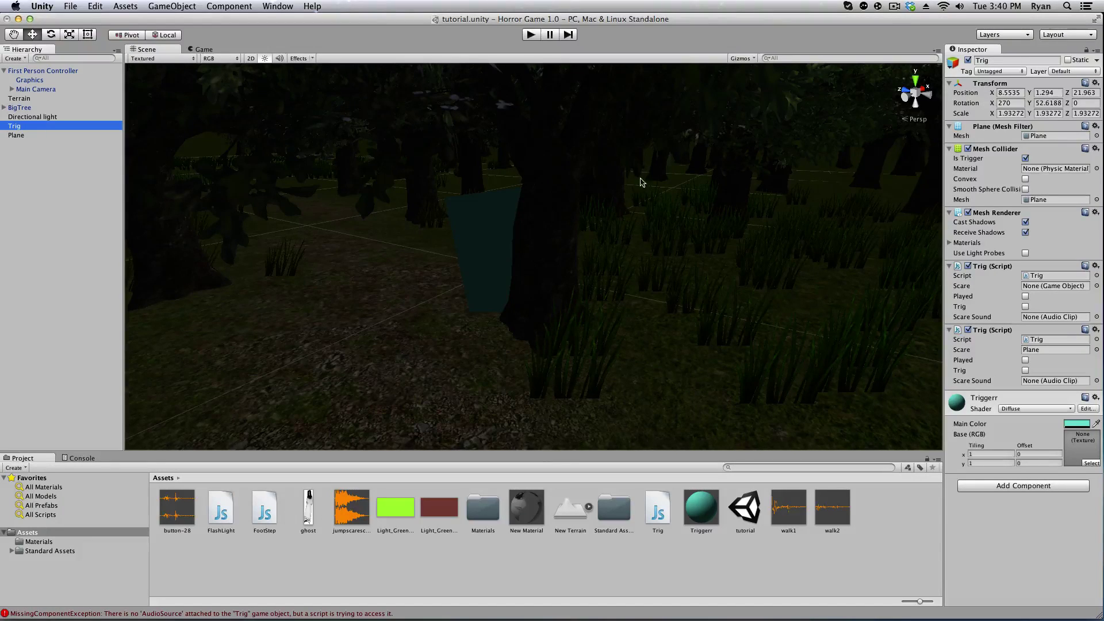
Choose the Transparent/Diffuse shader for New Material with the ghost texture and apply the material to the plane beside the tree.
right_click_drag(593, 193, 636, 180)
key("w")
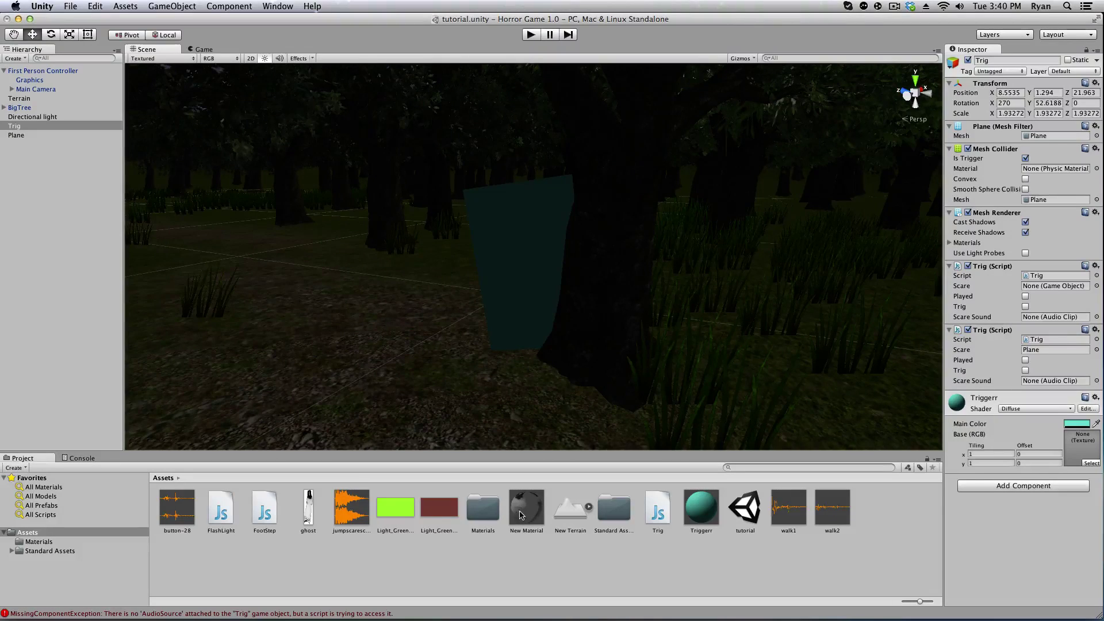
left_click(309, 509)
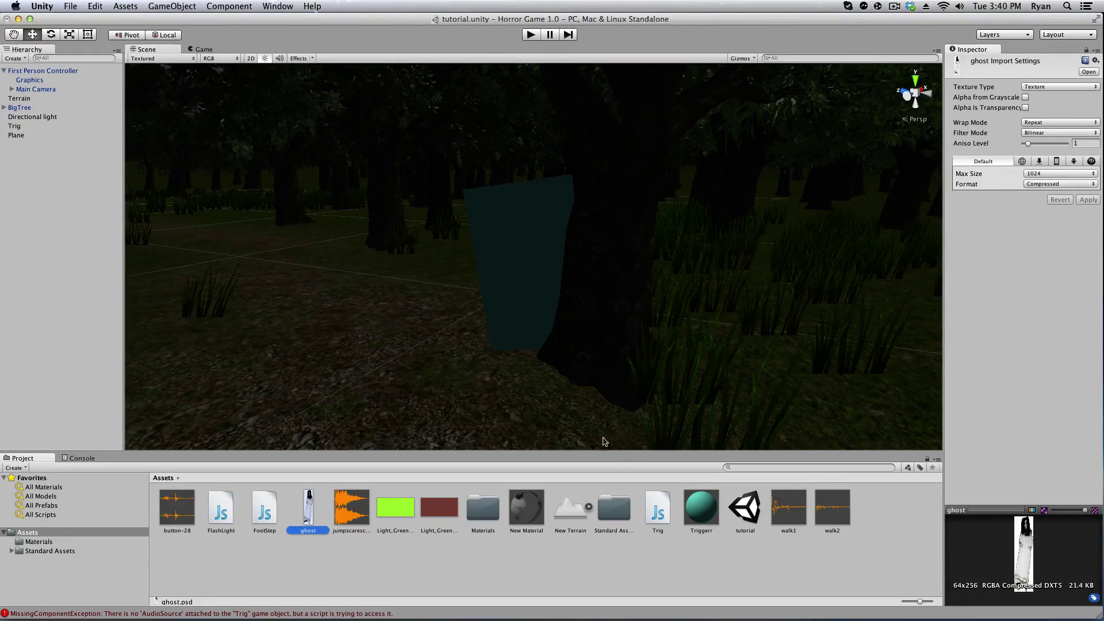
left_click(526, 508)
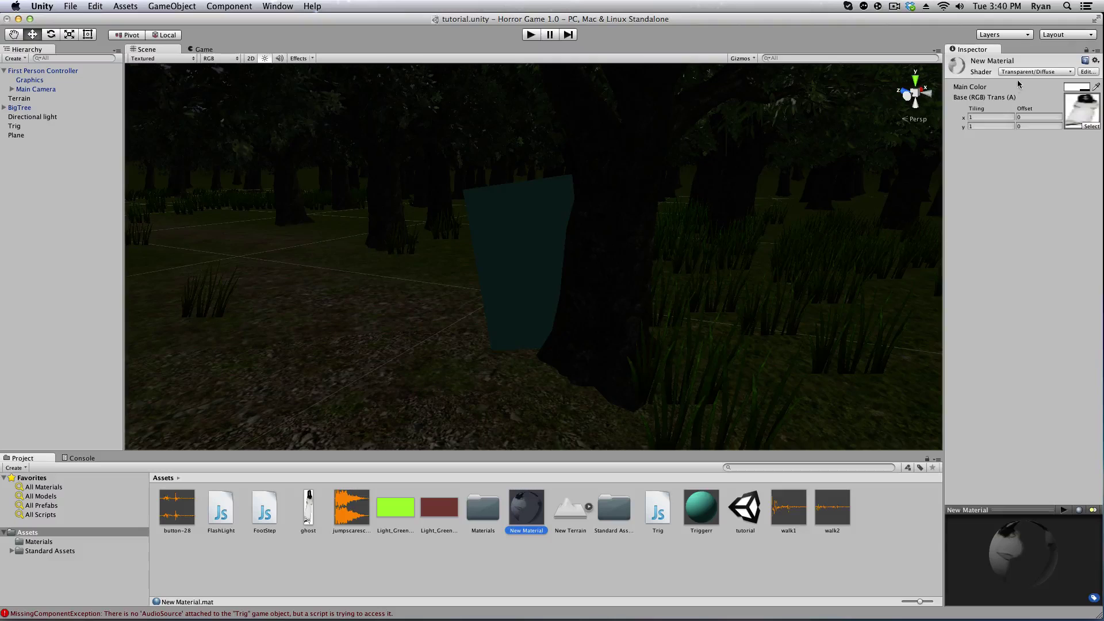
left_click(1021, 72)
mouse_move(1014, 249)
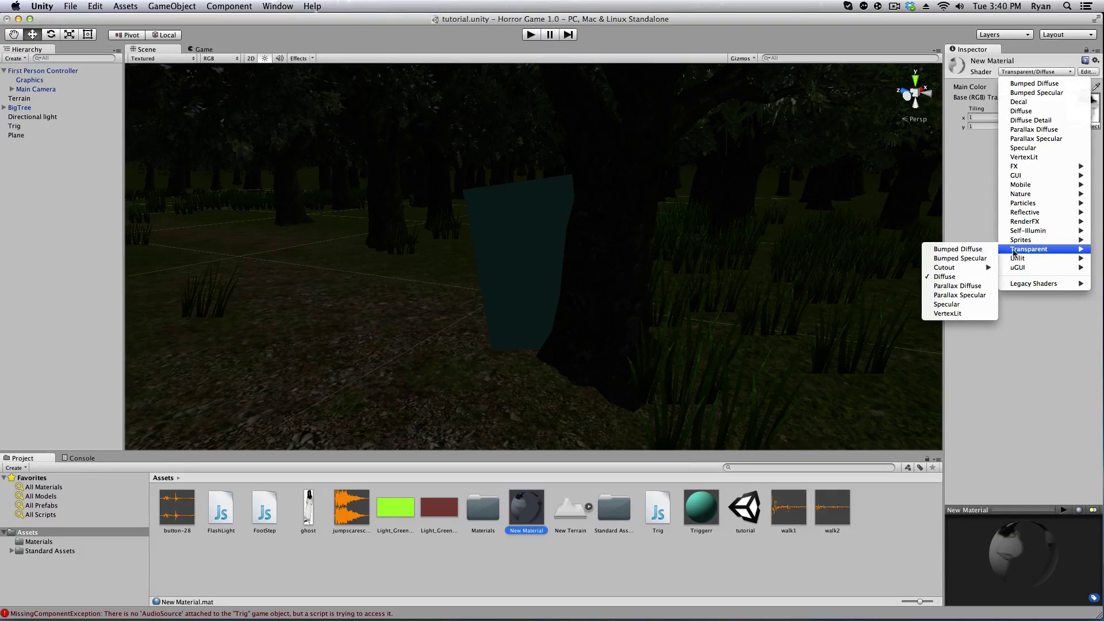
left_click(967, 277)
left_click_drag(530, 511, 742, 247)
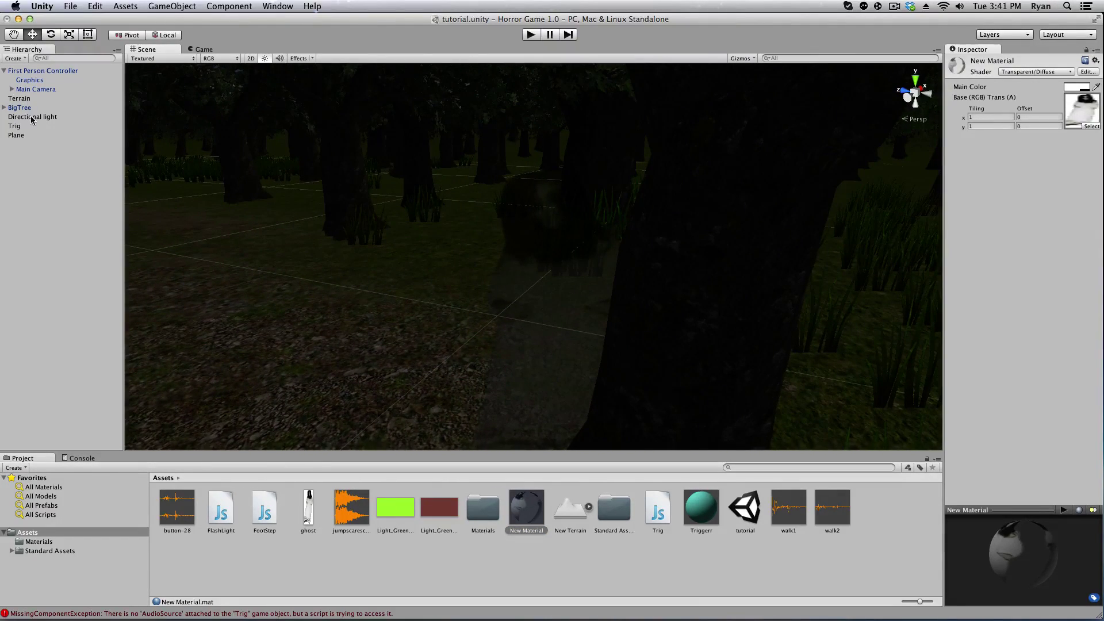
Add an Audio Source component to the Trig object.
left_click(14, 126)
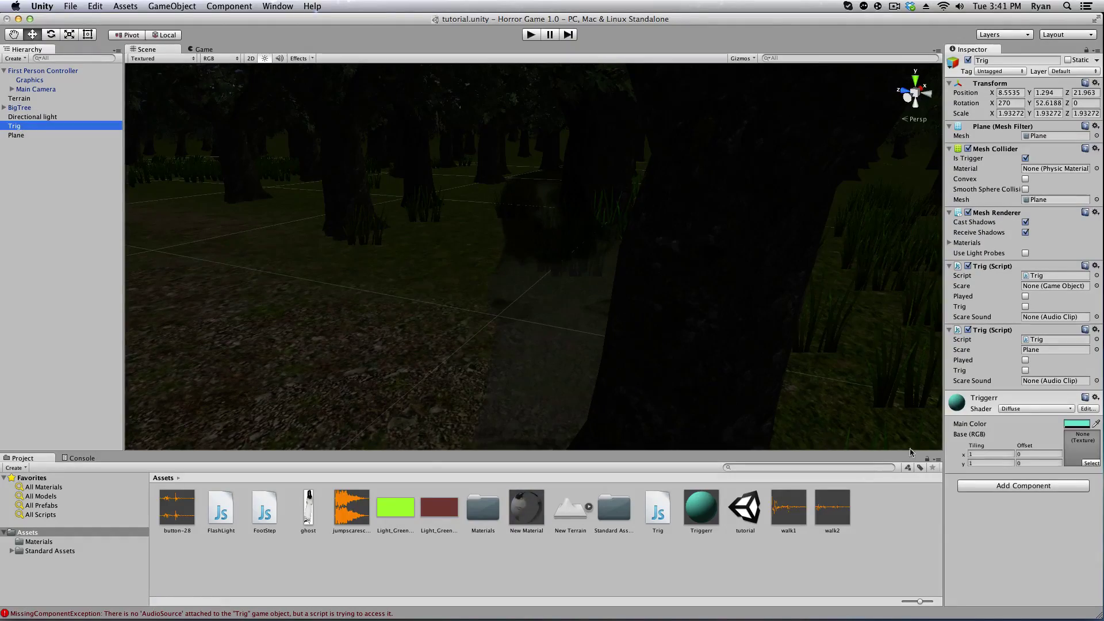
left_click_drag(885, 299, 540, 270, "alt")
left_click(1040, 486)
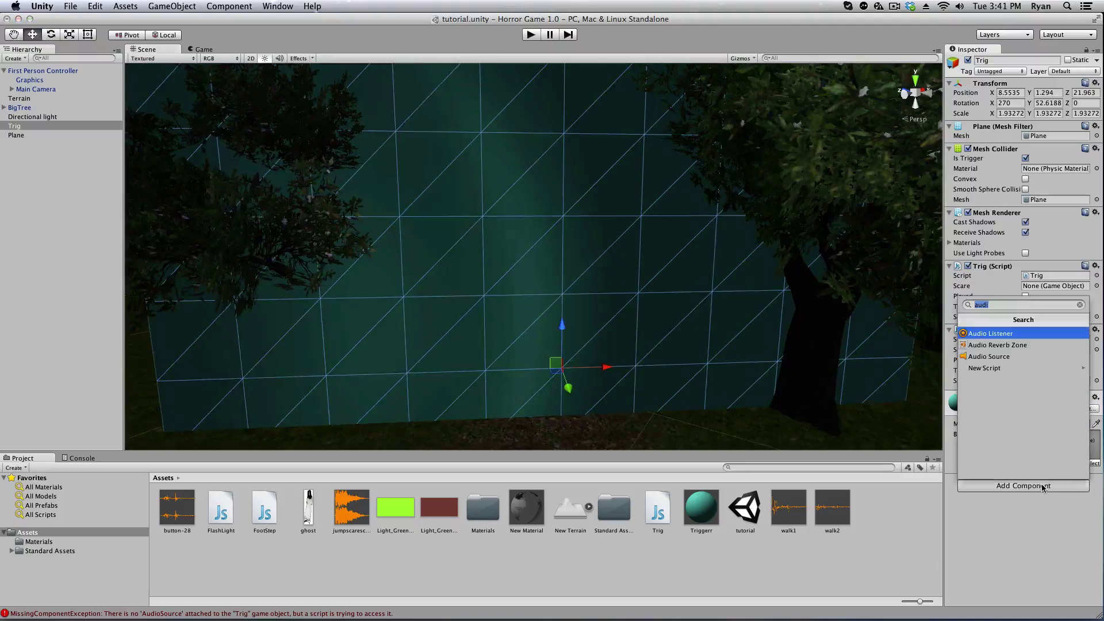
left_click(997, 356)
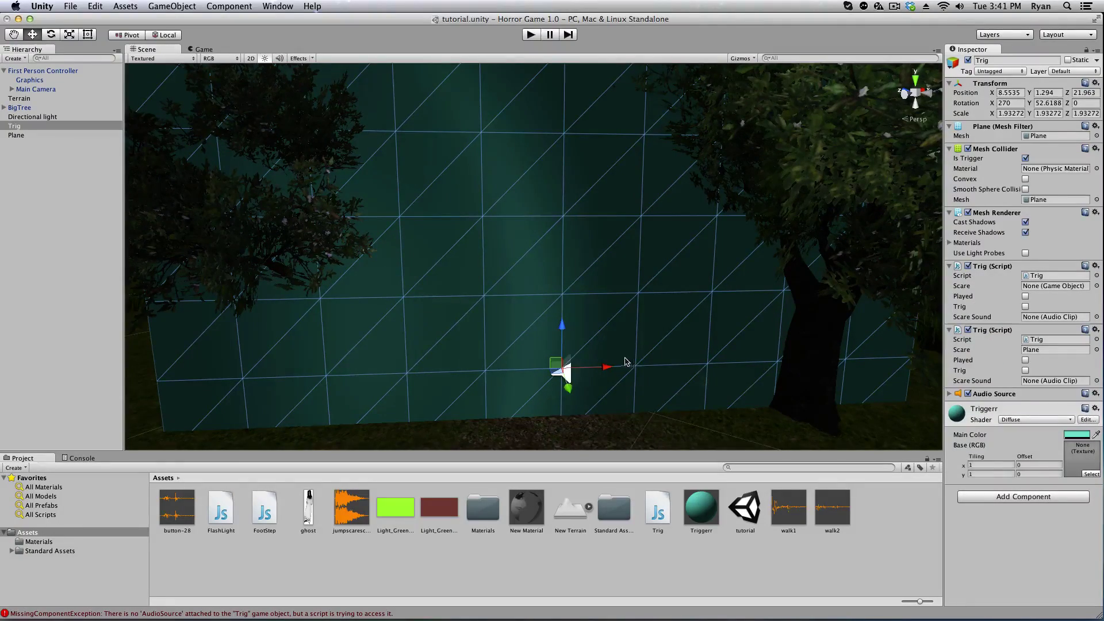
mouse_move(623, 364)
left_mouse_down("alt")
mouse_move(615, 264)
mouse_move(647, 339)
mouse_move(692, 347)
mouse_move(609, 383)
mouse_move(627, 383)
left_mouse_up("alt")
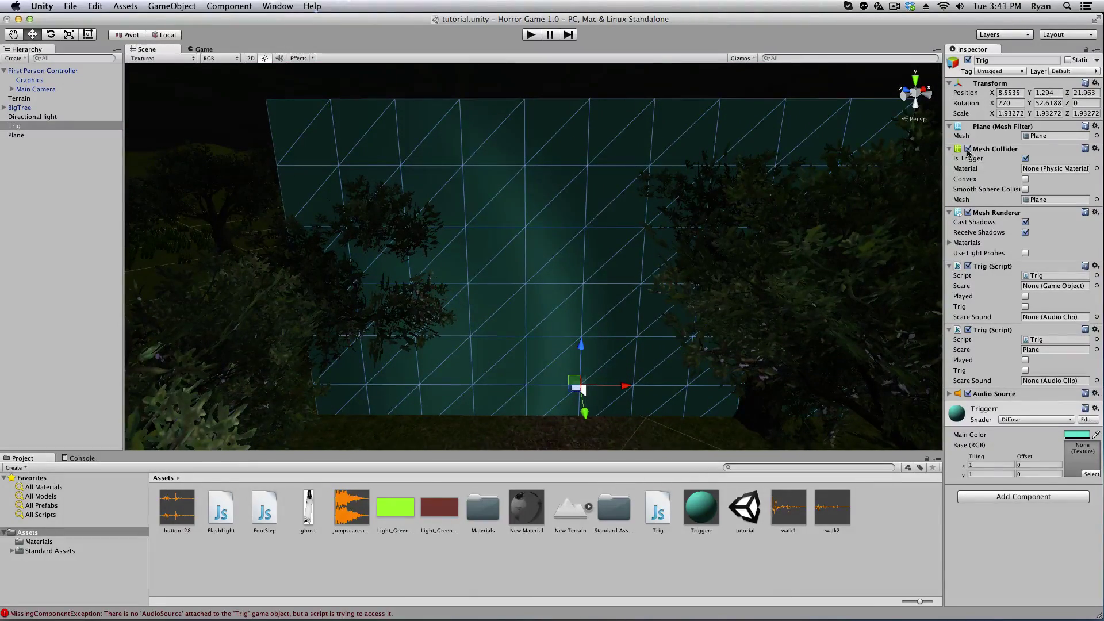
Turn off the Trig plane's Mesh Renderer so the plane is invisible, leaving Is Trigger enabled.
left_click(968, 212)
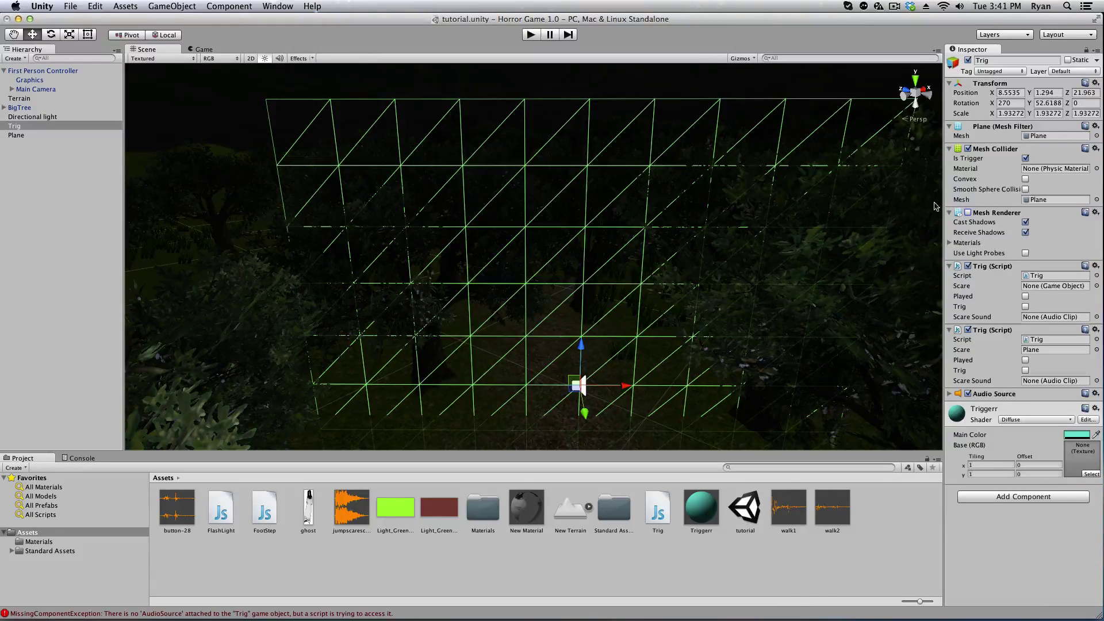
left_click(968, 214)
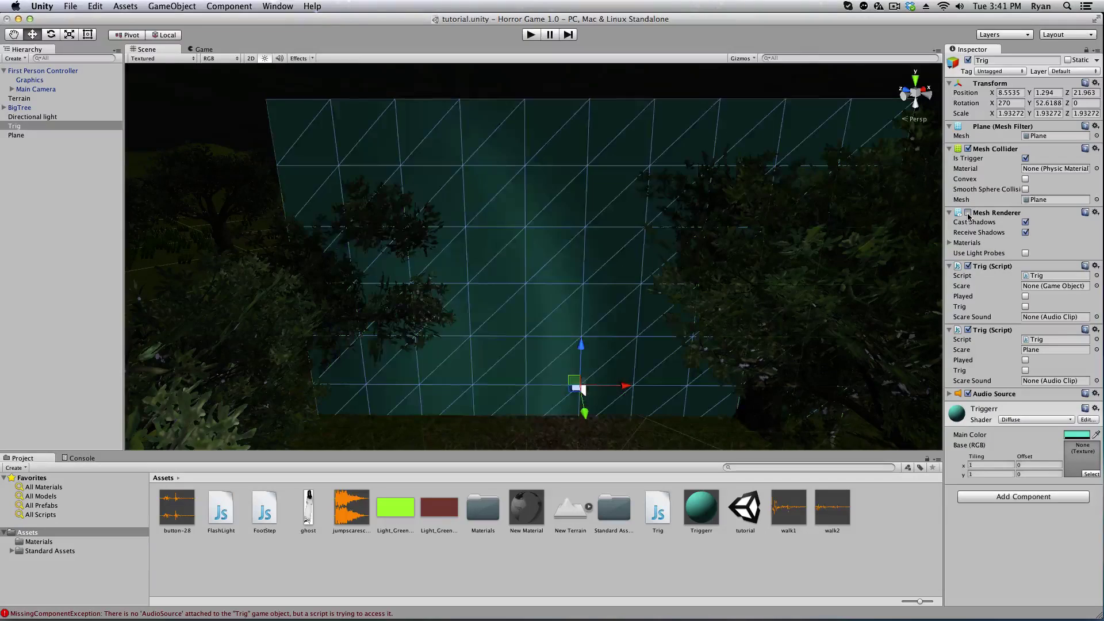
left_click(968, 213)
left_click(968, 214)
left_click(968, 214)
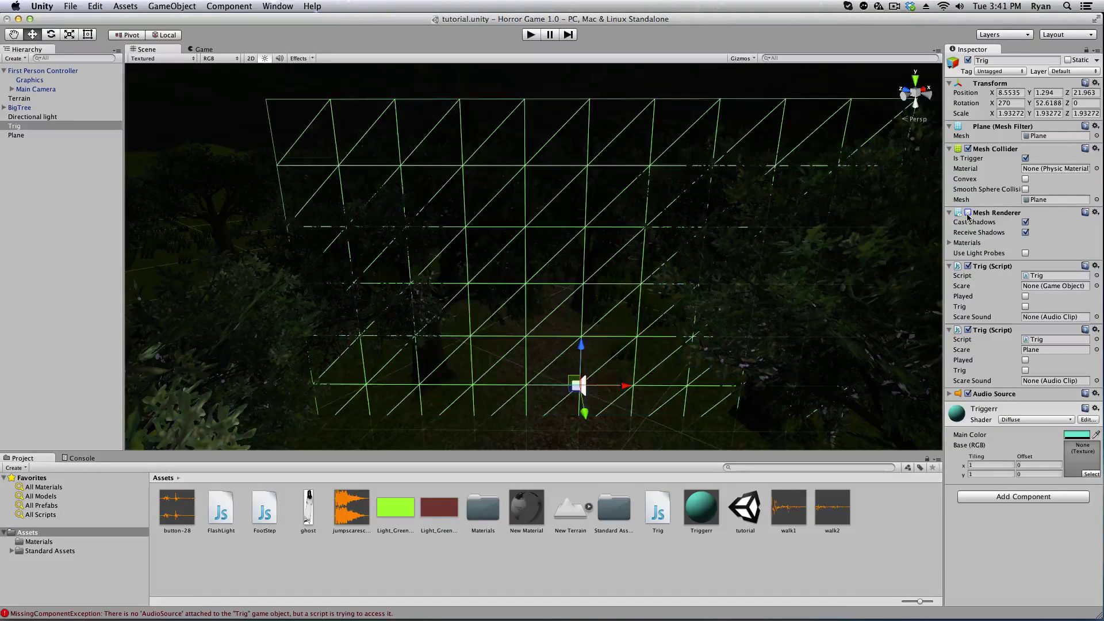
left_click(1026, 159)
In Trig's first Trig script, assign Plane as Scare and the jumpscarescrem clip as Scare Sound.
left_click_drag(15, 138, 1031, 290)
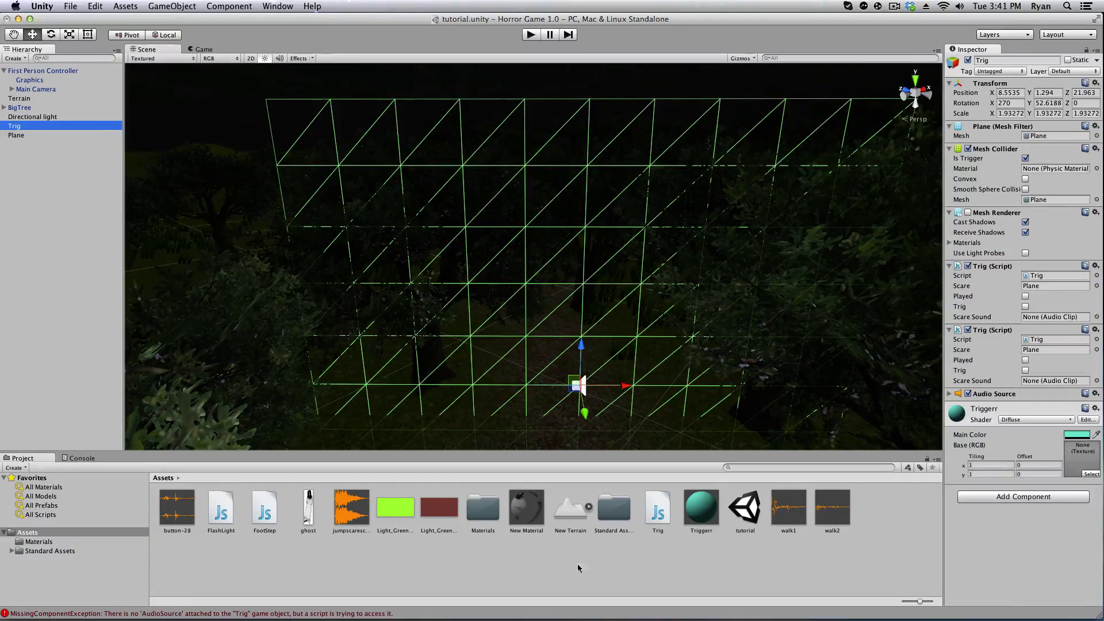
left_click_drag(357, 512, 1052, 318)
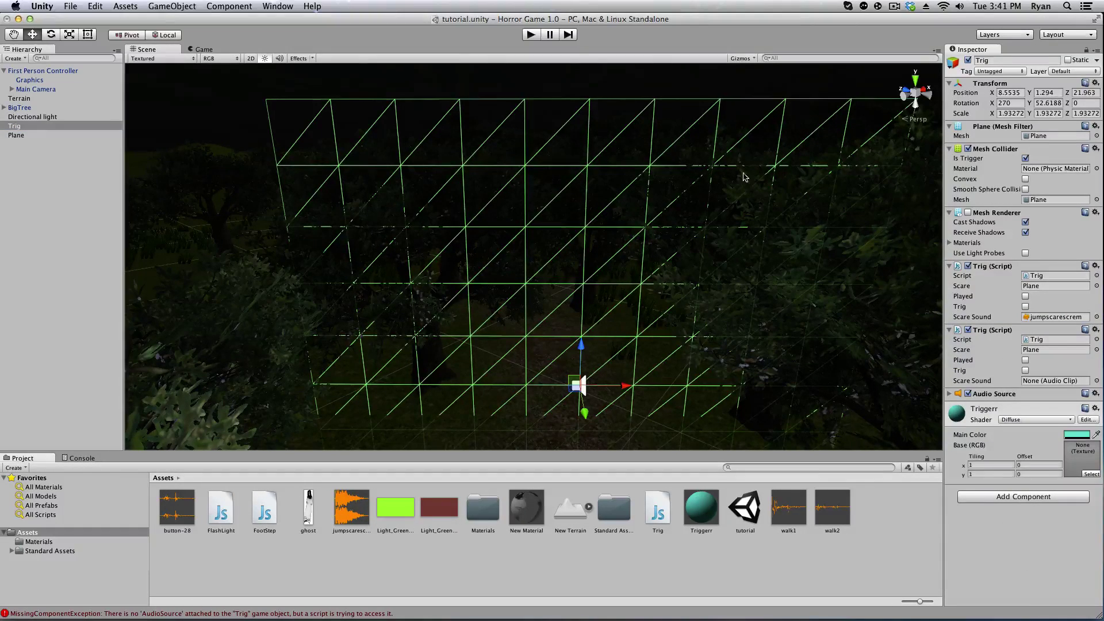
Run the game, toggle the flashlight and walk down the forest path through the invisible trigger to test the jump scare.
left_click(530, 35)
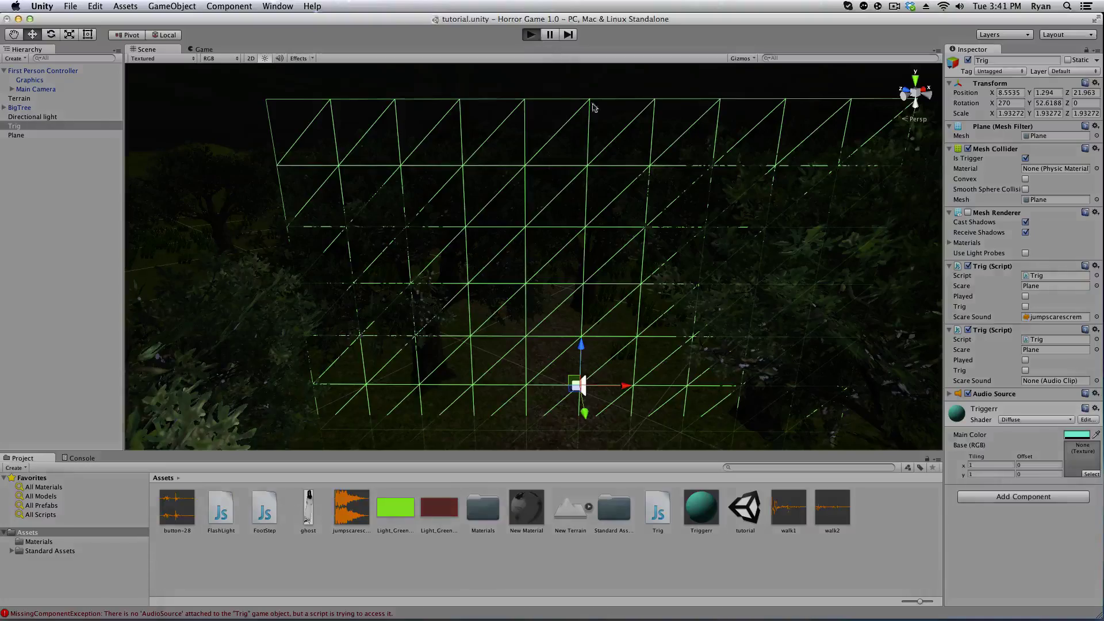
key("w")
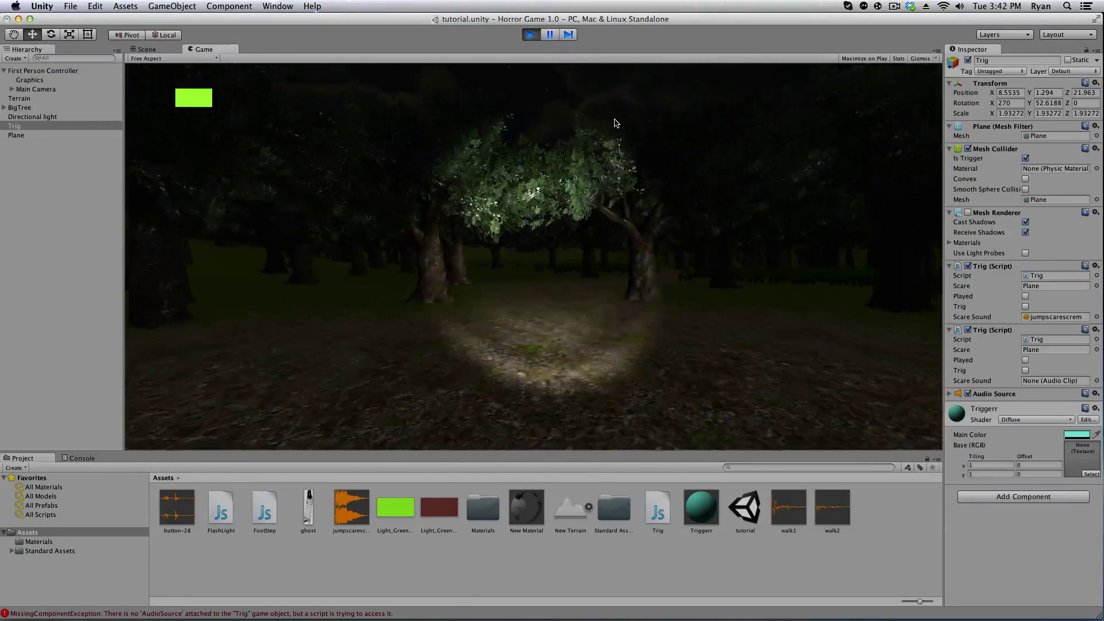
key("w")
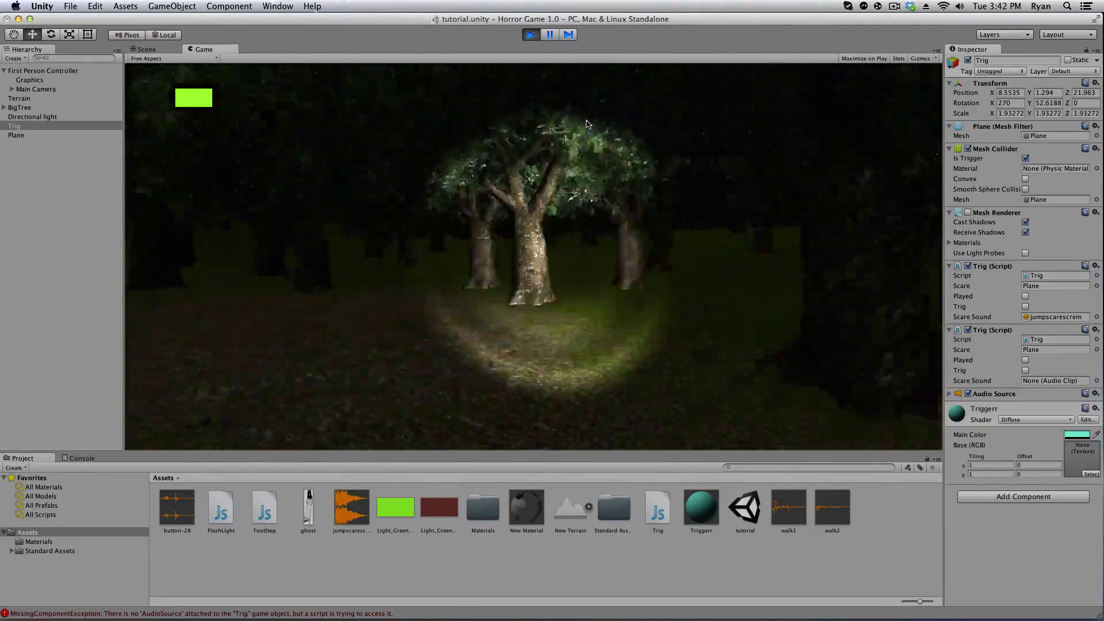
key("f")
key("w")
key("f")
key("f")
key("f")
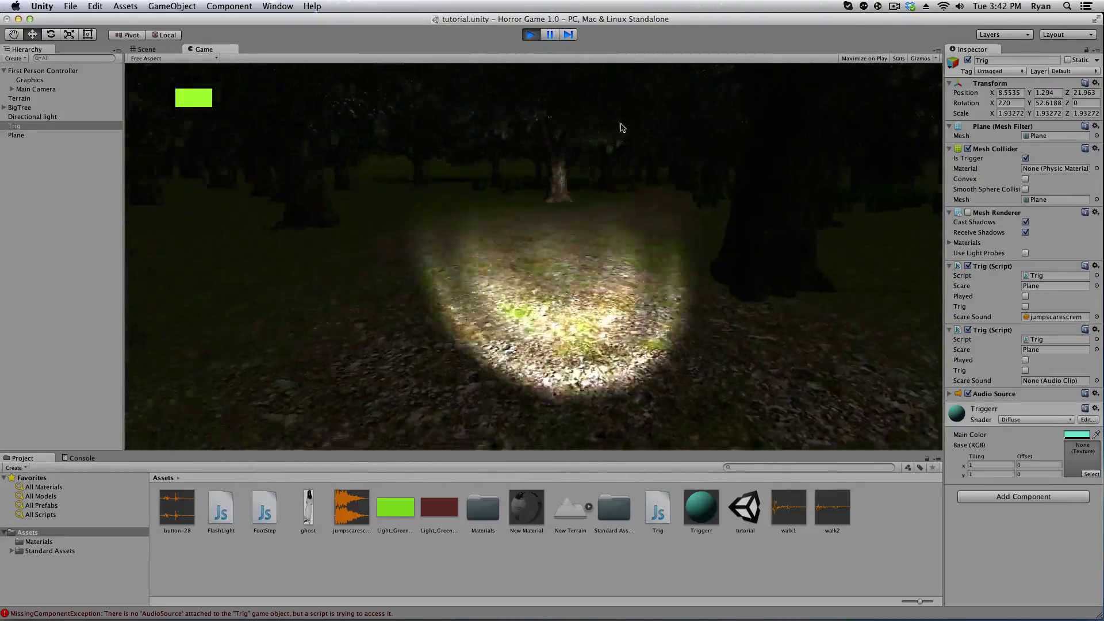
key("w")
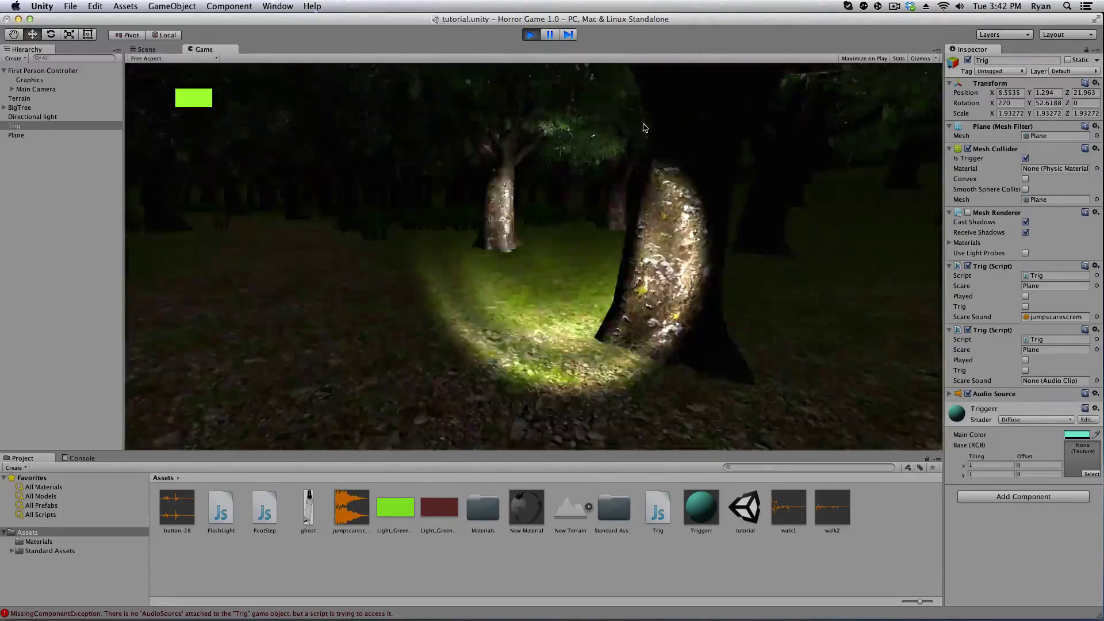
key("w")
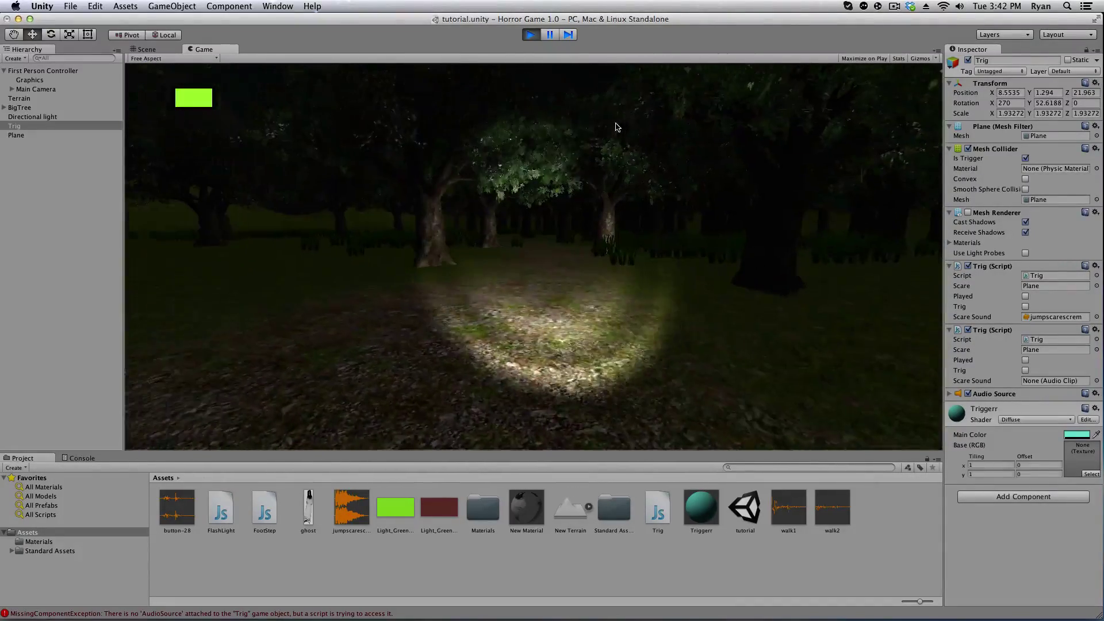
key("w")
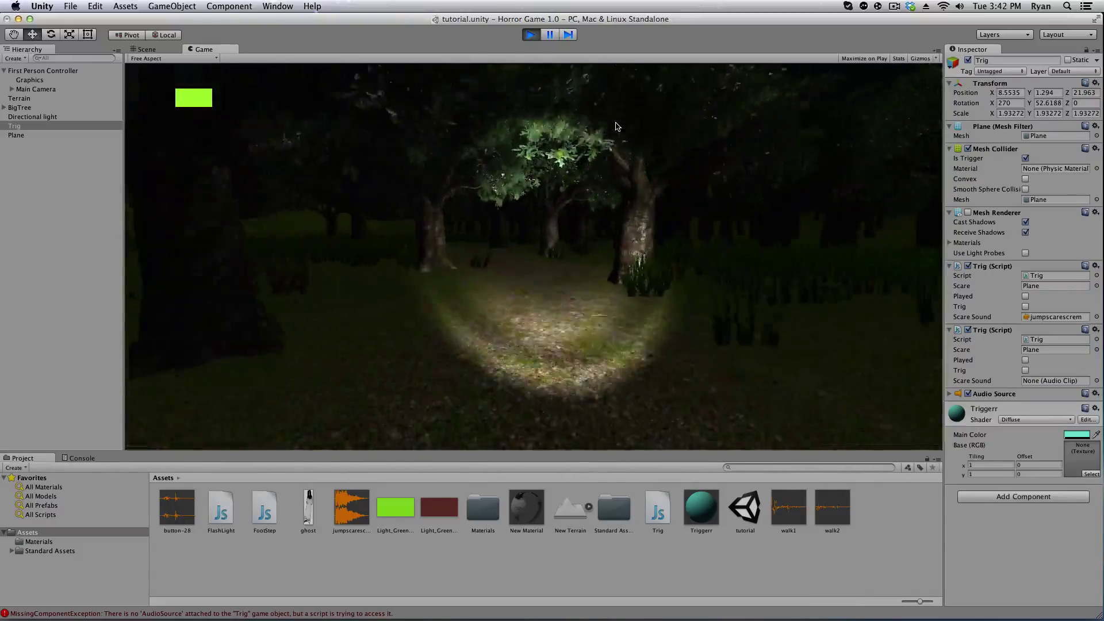
key("w")
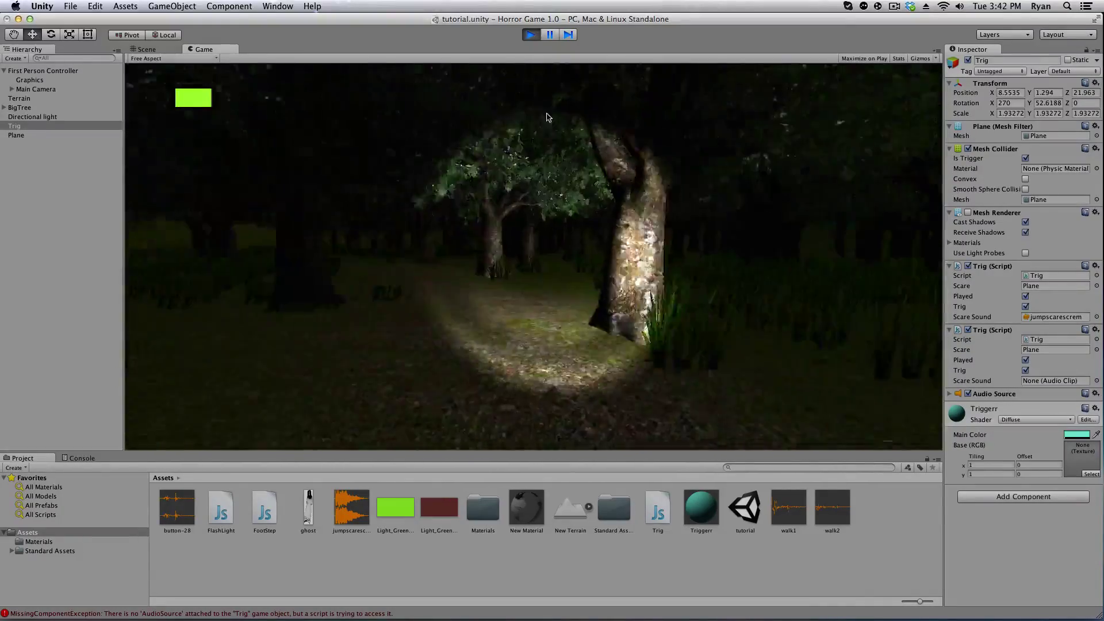
Keep walking past the trigger tree along the forest path to the tree beyond the tall grass, examining the running game.
key("w")
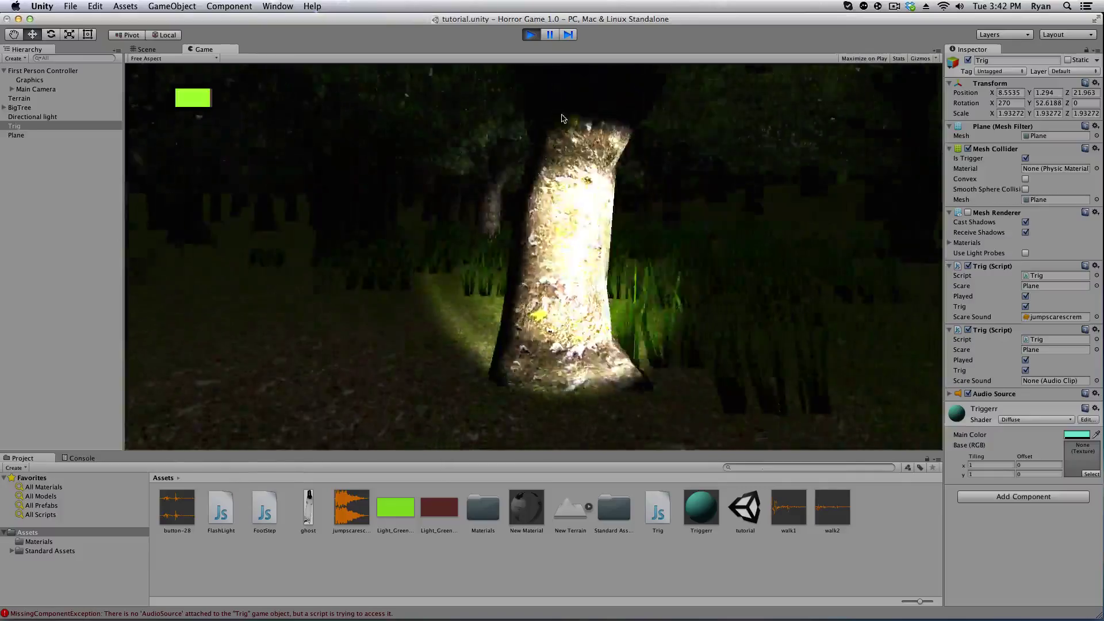
key("w")
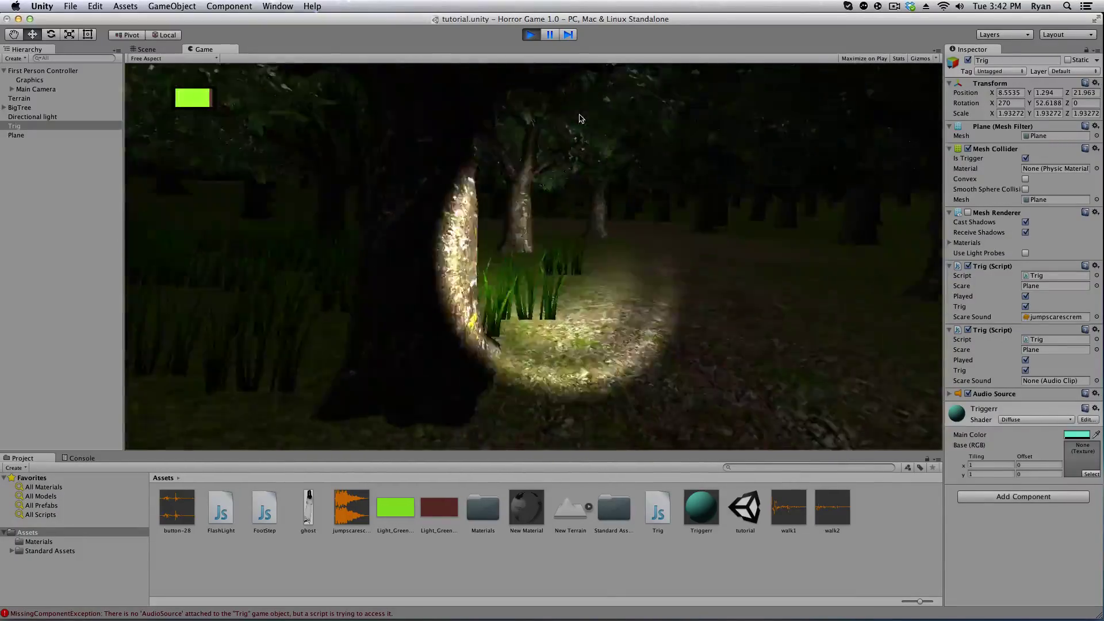
key("w")
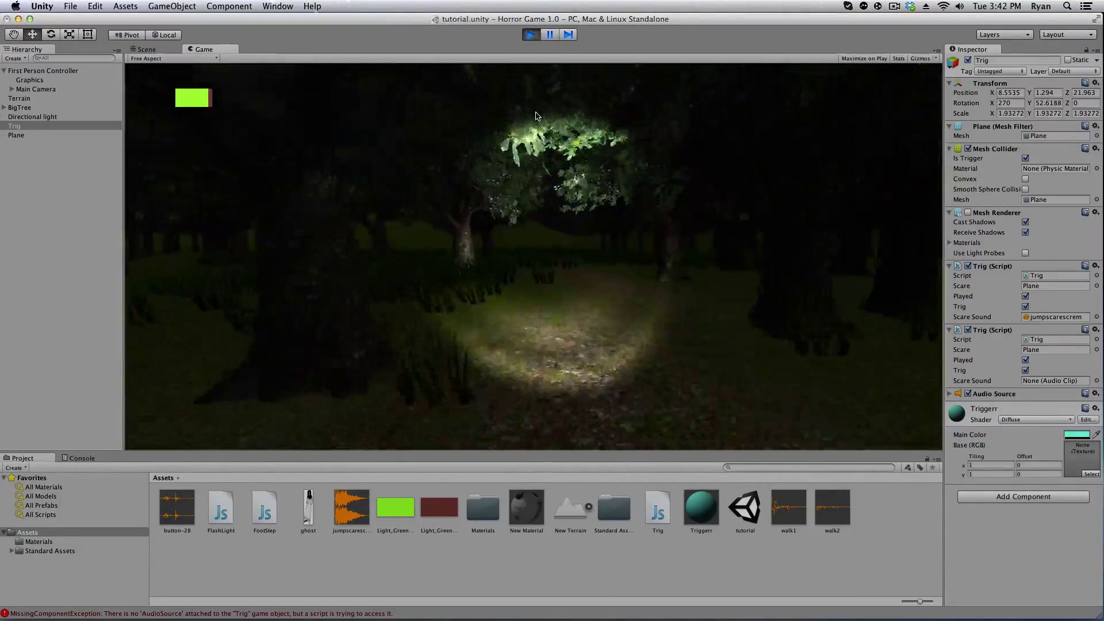
key("w")
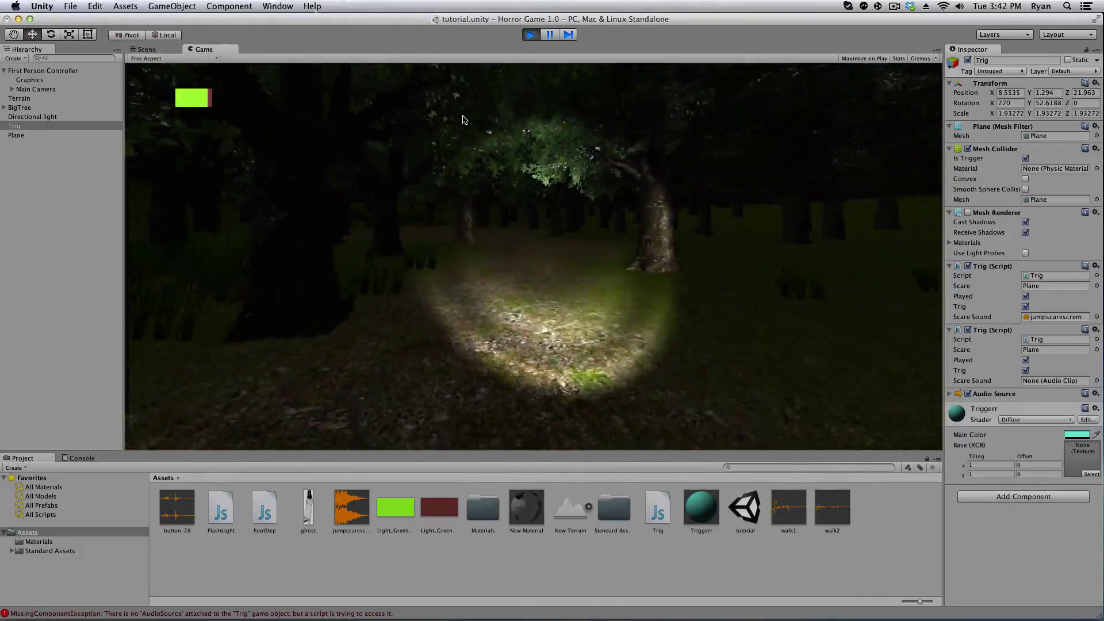
key("w")
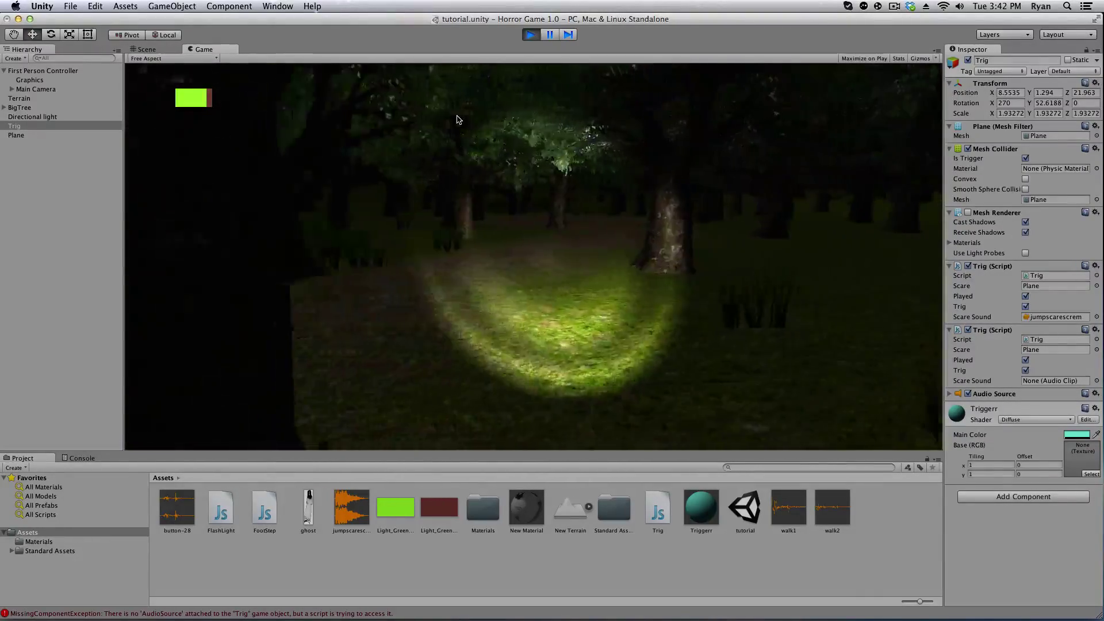
key("w")
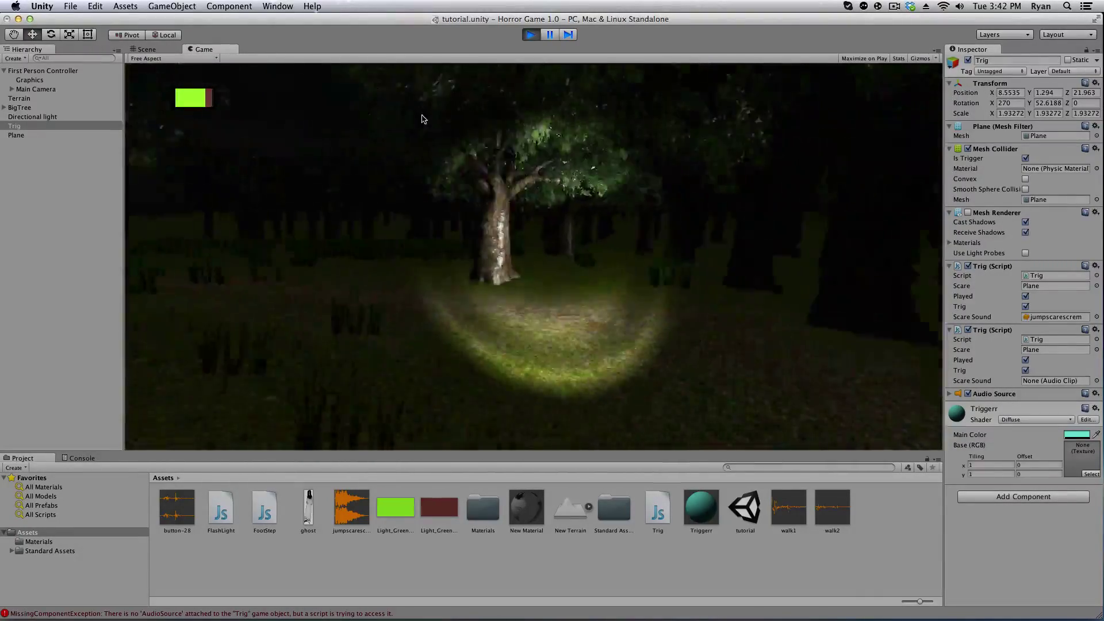
key("w")
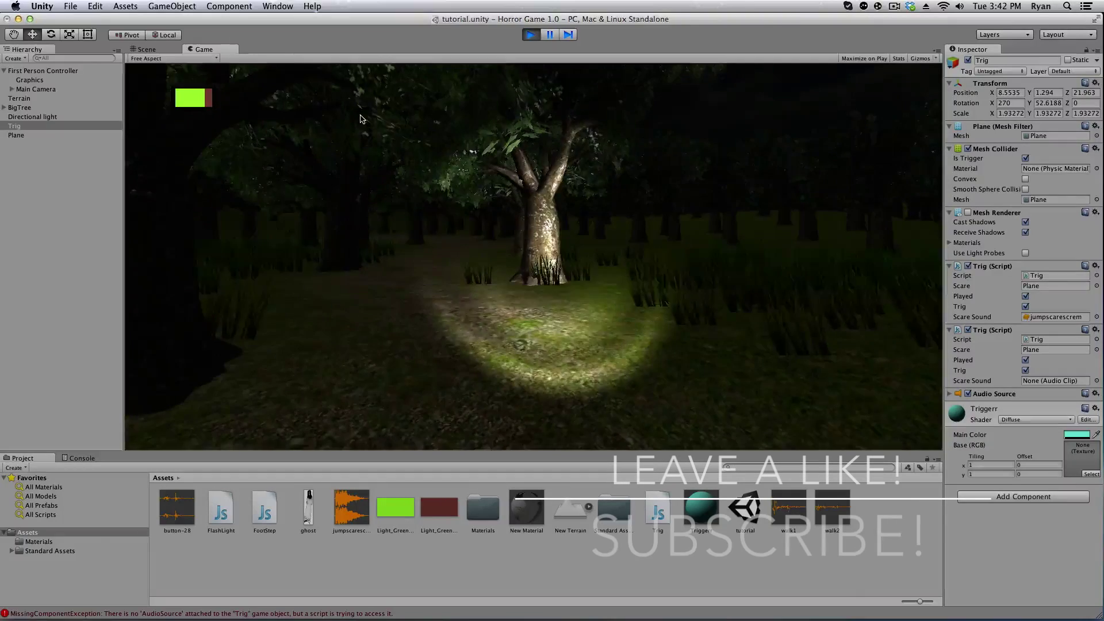
key("w")
key("w")
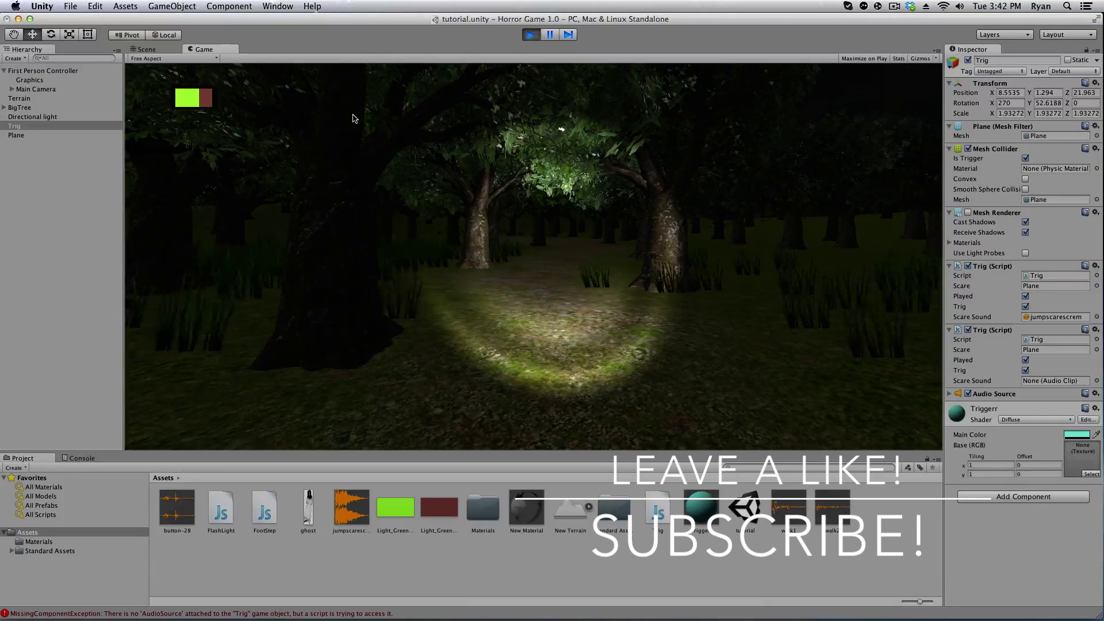
key("d")
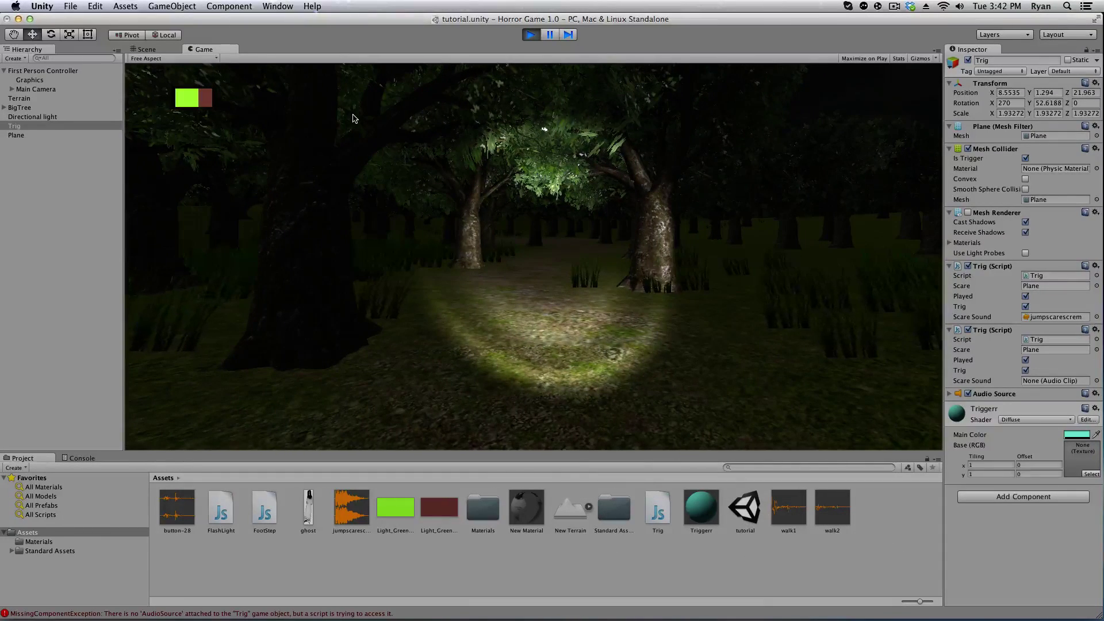
key("w")
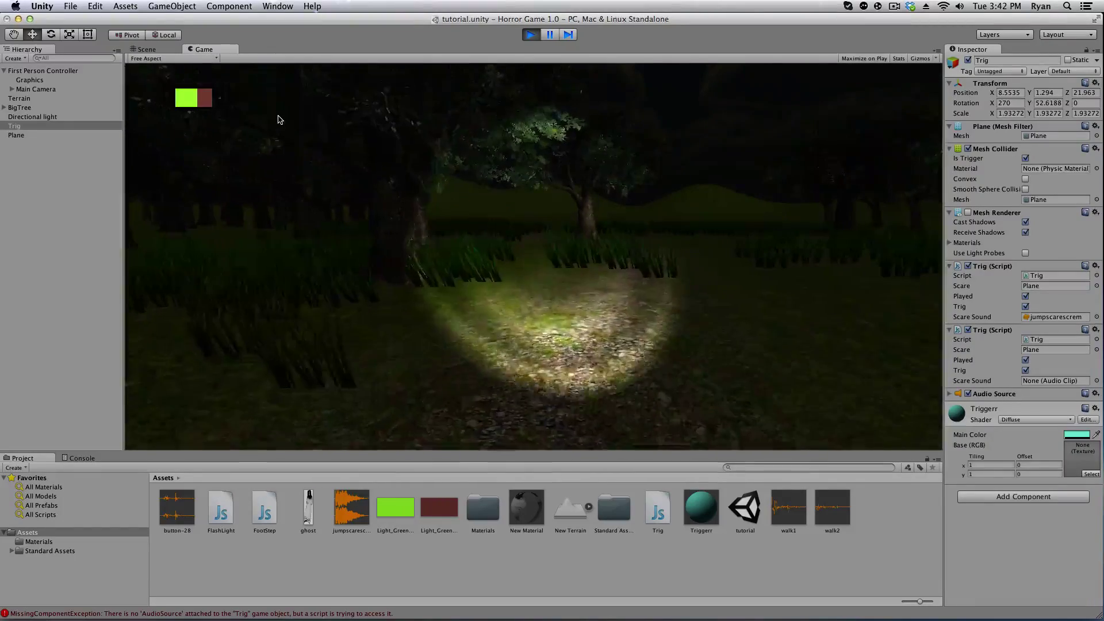
key("w")
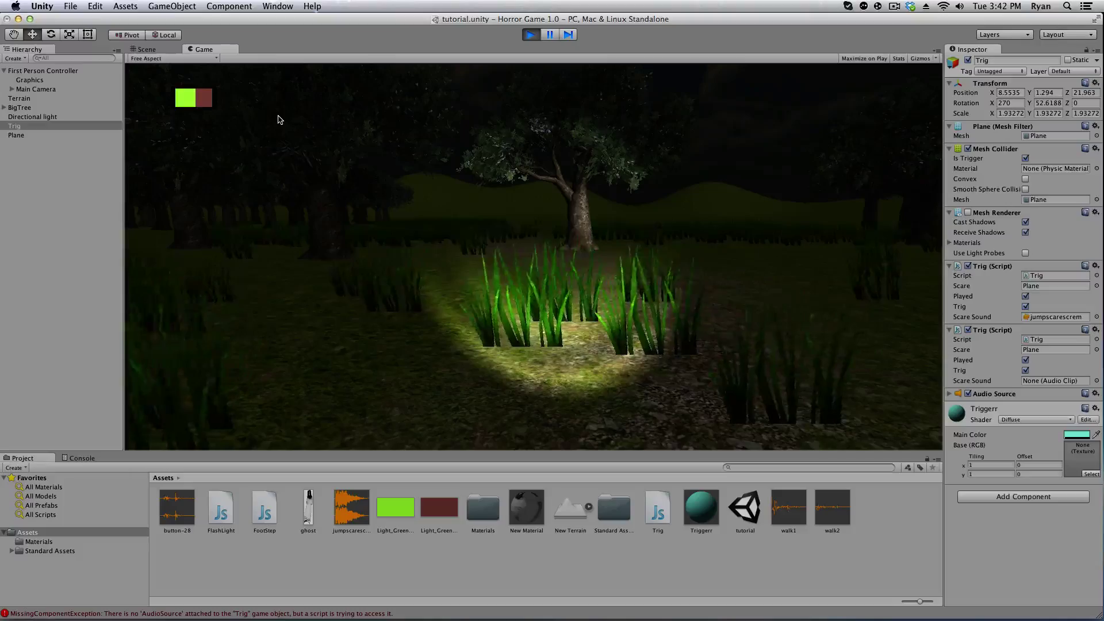
key("w")
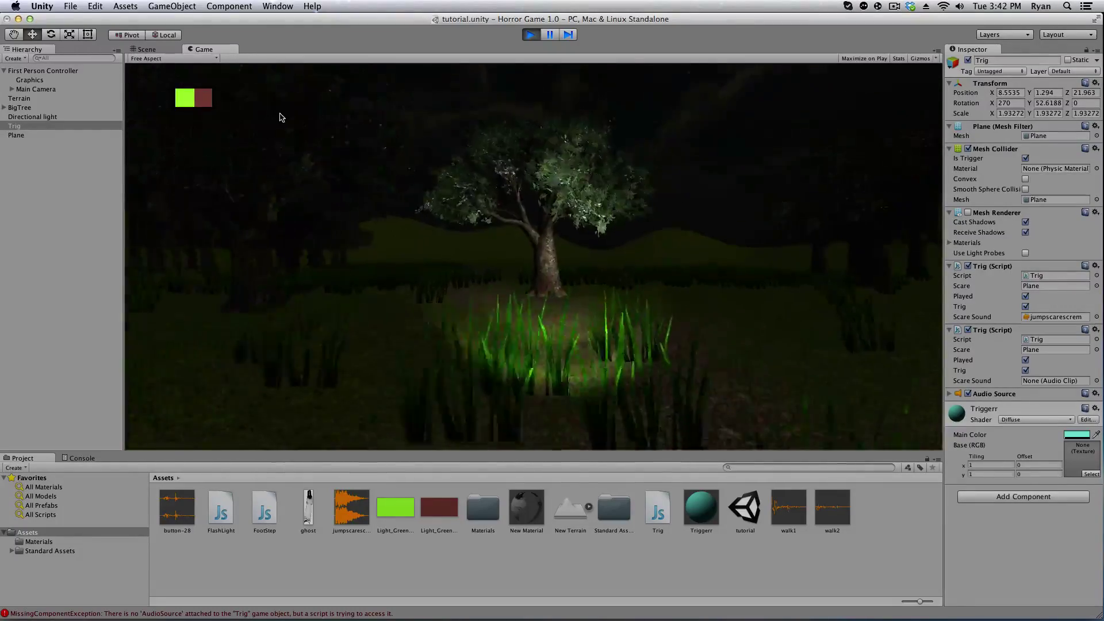
key("w")
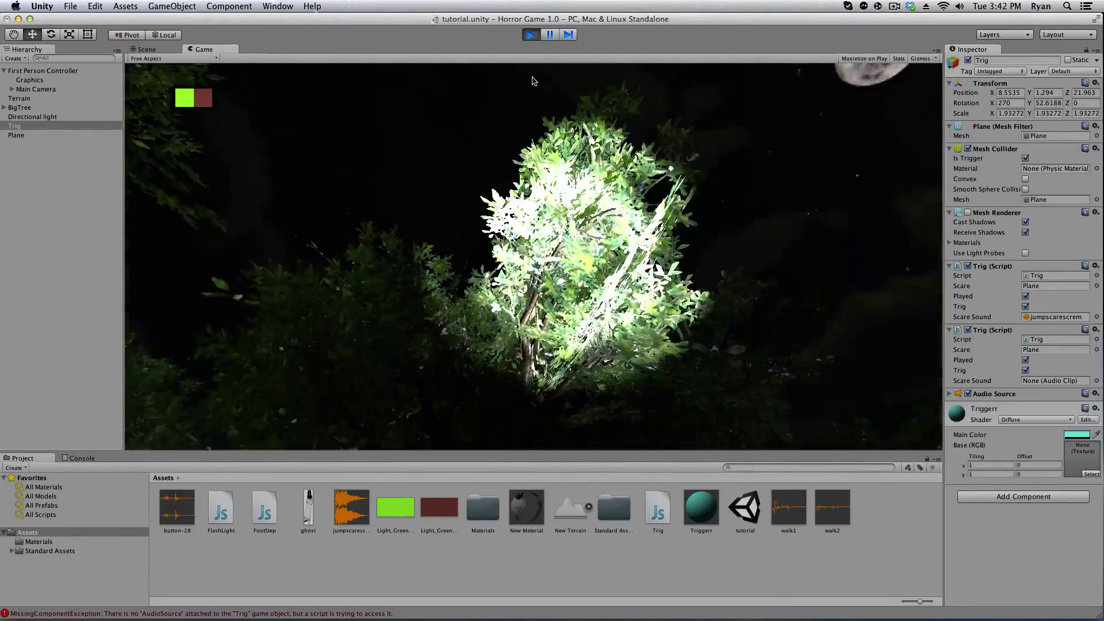